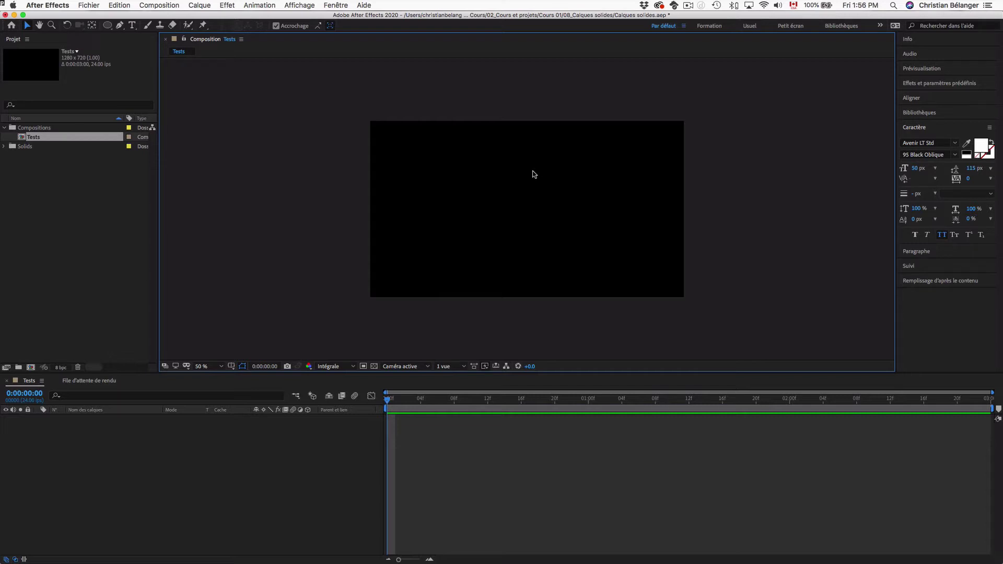
Set up a new solid named 'Mauve' in purple 8200BC, sized to the 1280×720 composition
click(203, 6)
mouse_move(207, 19)
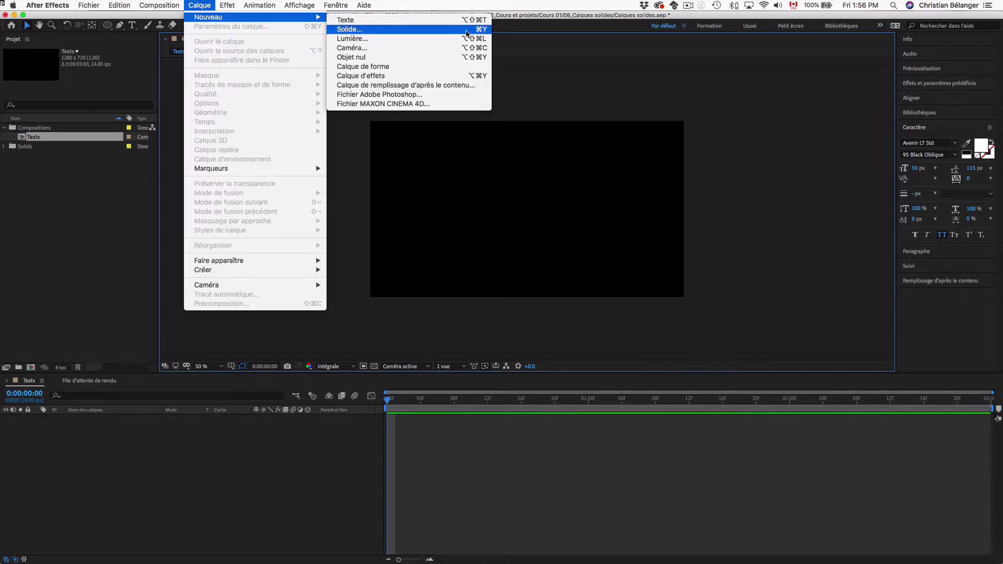
click(482, 33)
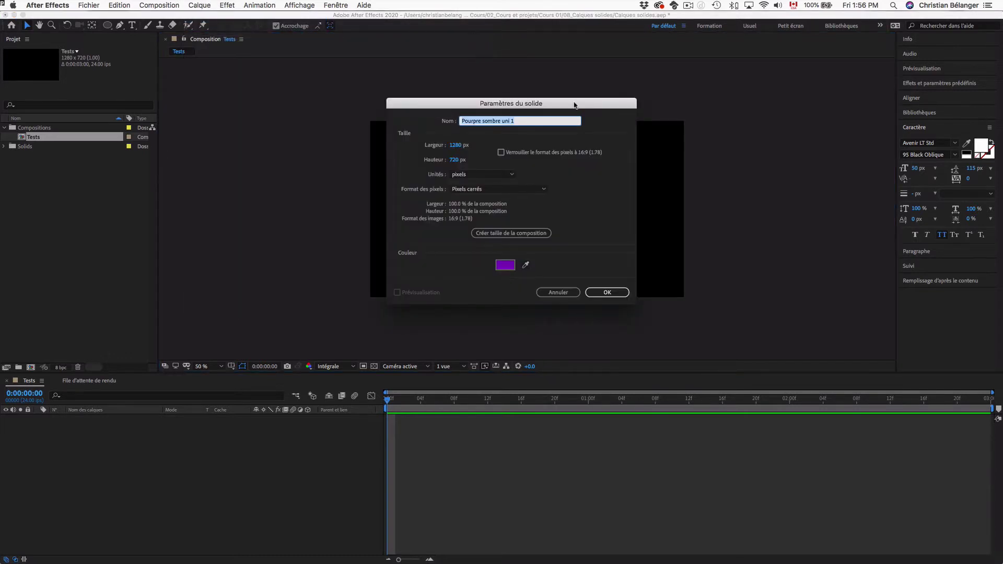
drag(579, 104, 600, 109)
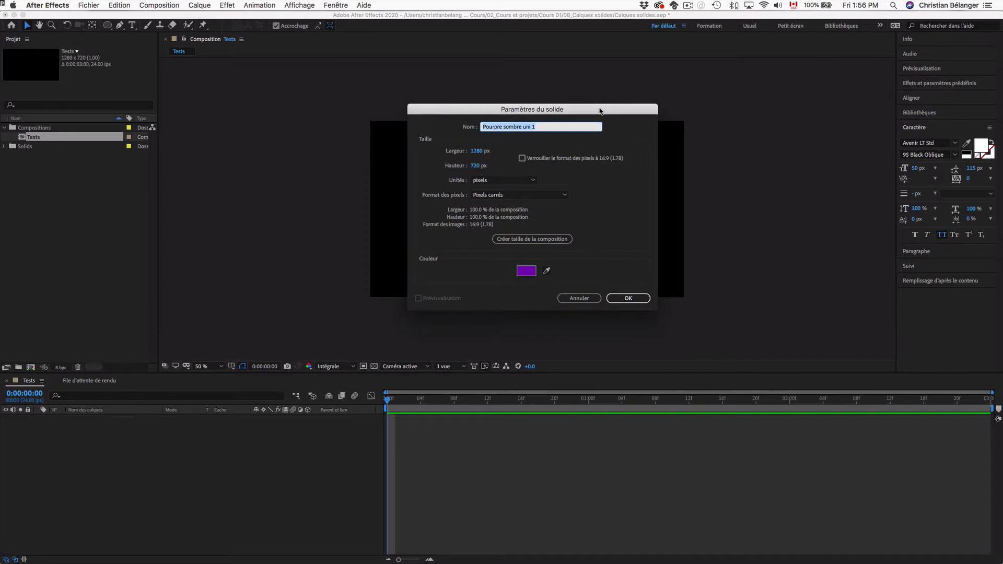
text(Mauve)
click(525, 273)
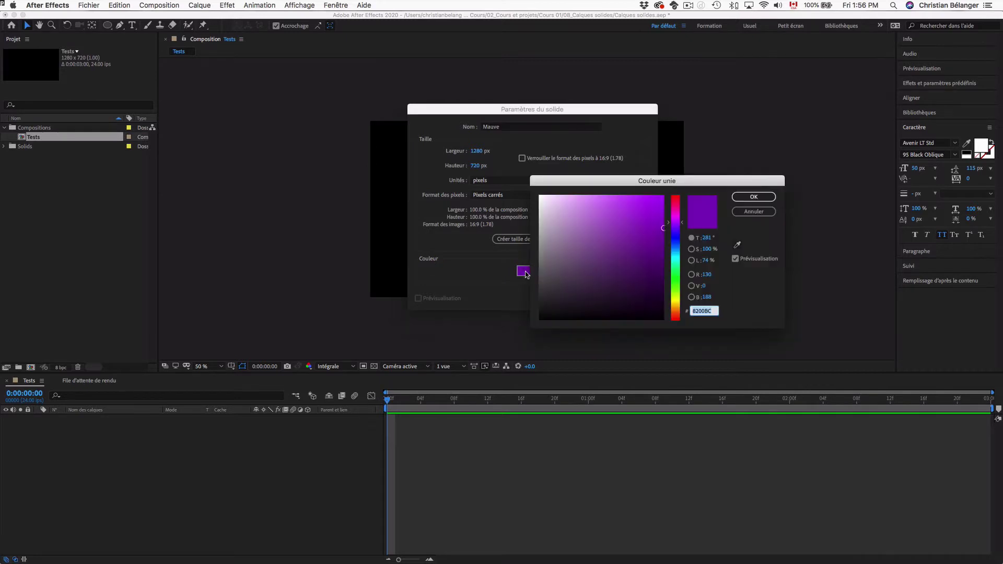
click(765, 213)
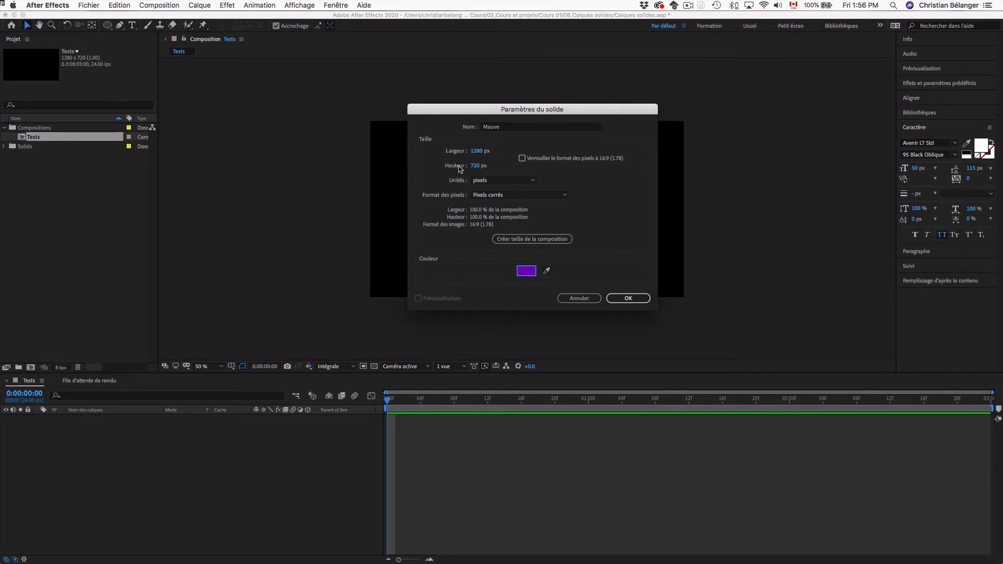
click(548, 242)
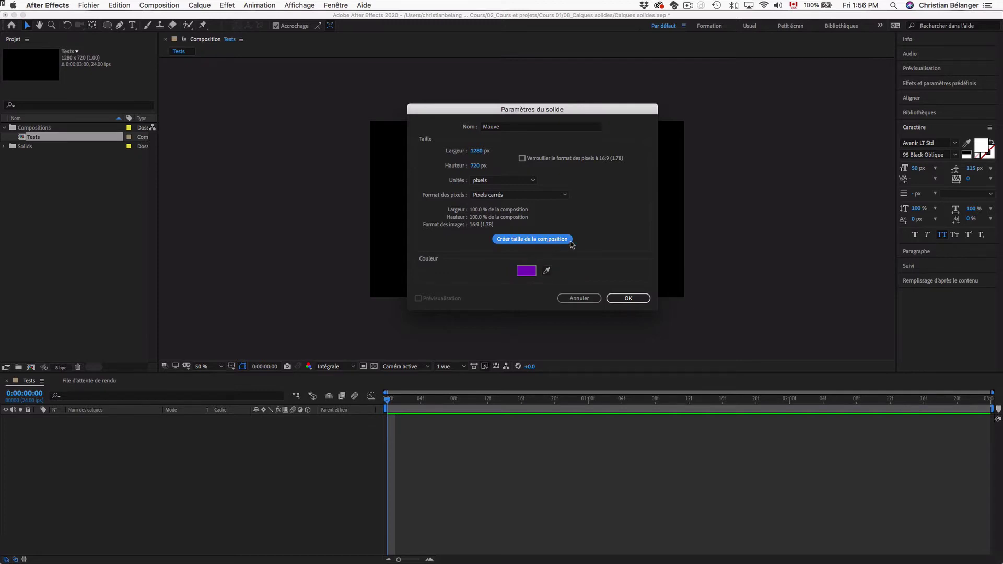
Create the Mauve solid in the Tests composition, then undo a trial right-and-down move
key(Return)
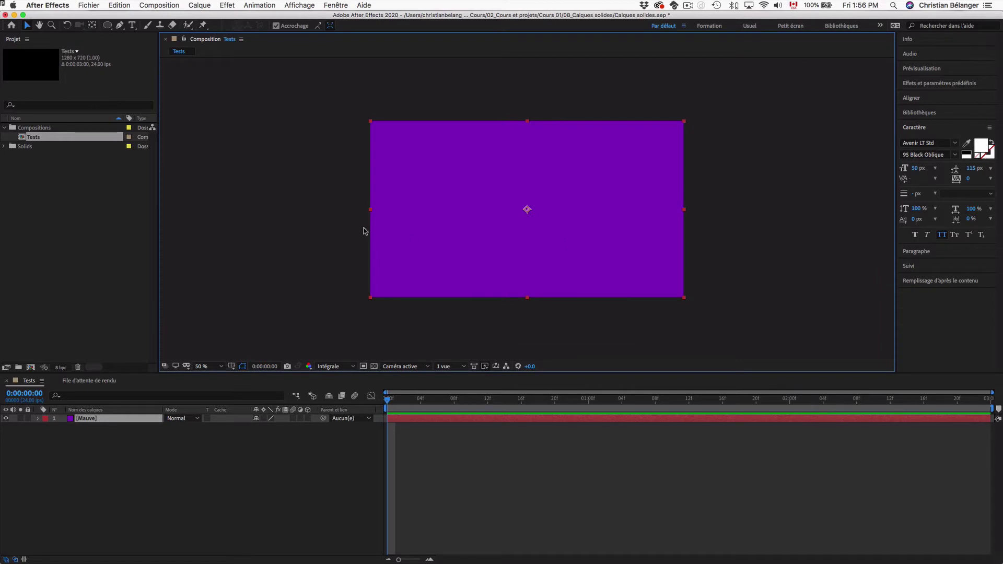
click(330, 227)
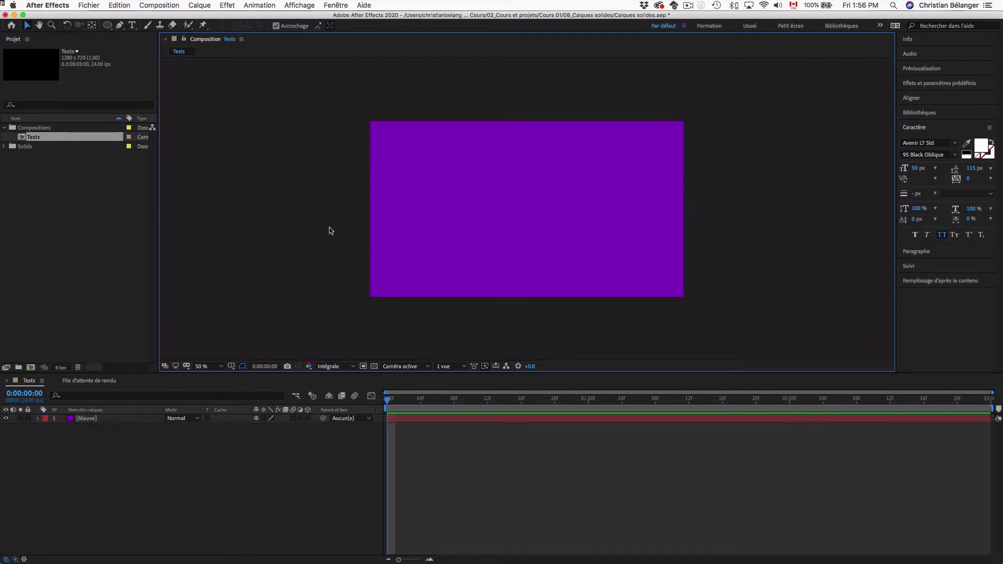
click(399, 223)
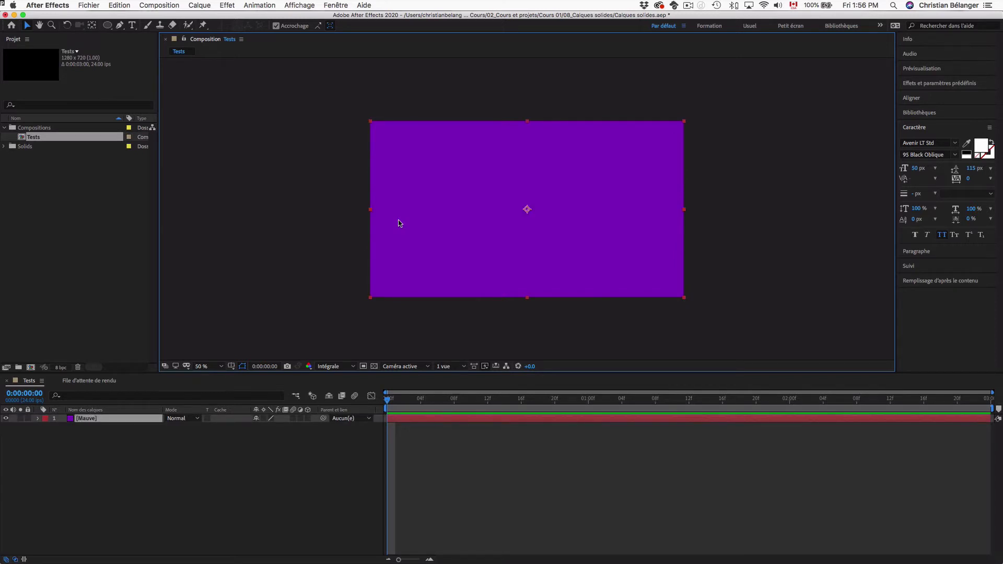
drag(412, 208, 455, 244)
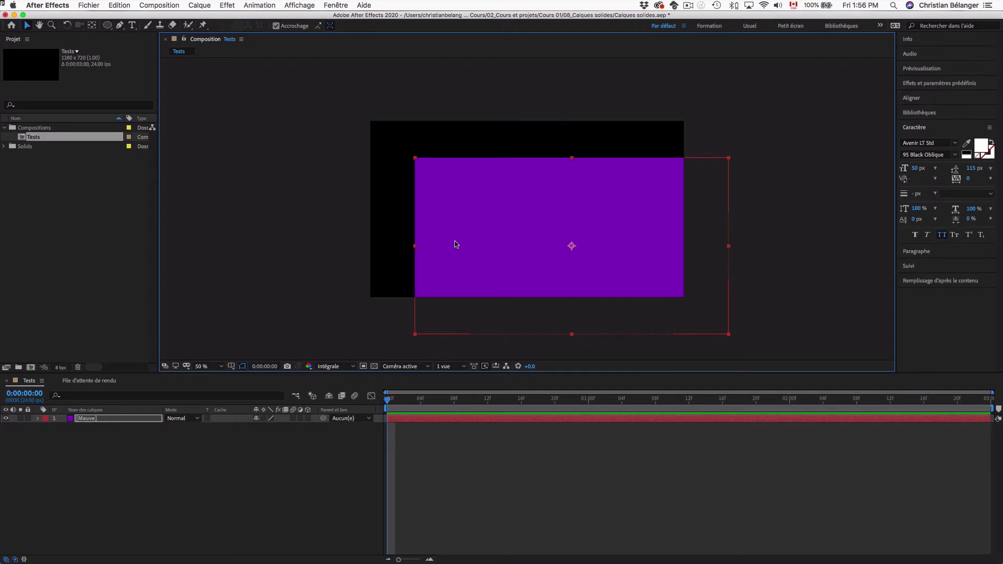
key(super+z)
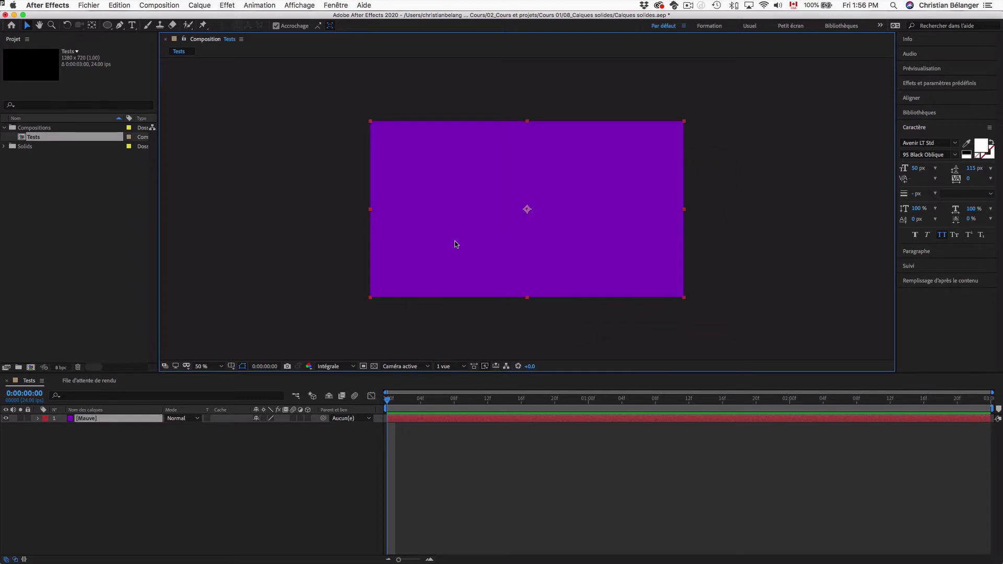
Drag the Mauve solid right so a black strip shows on the left
click(271, 236)
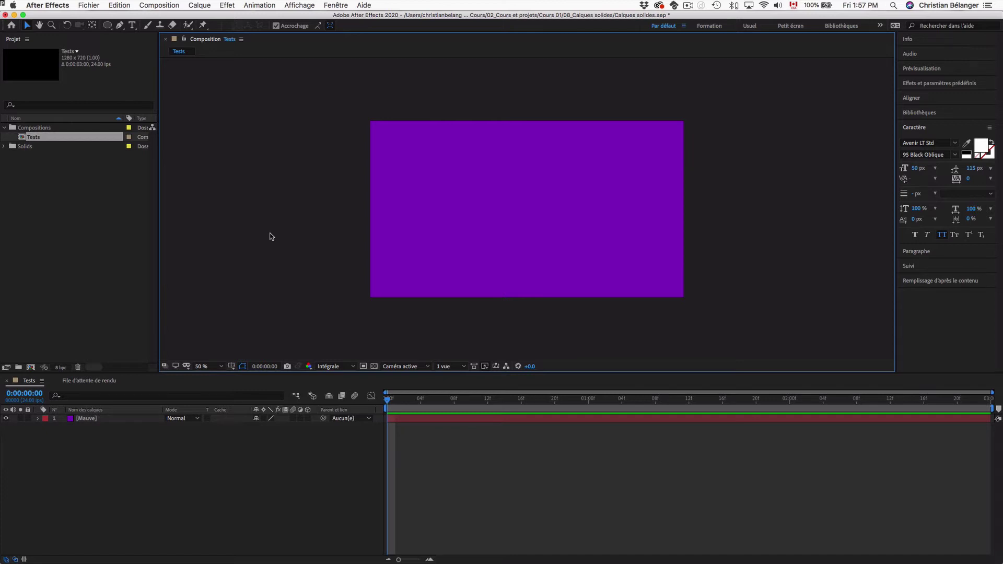
drag(418, 230, 478, 231)
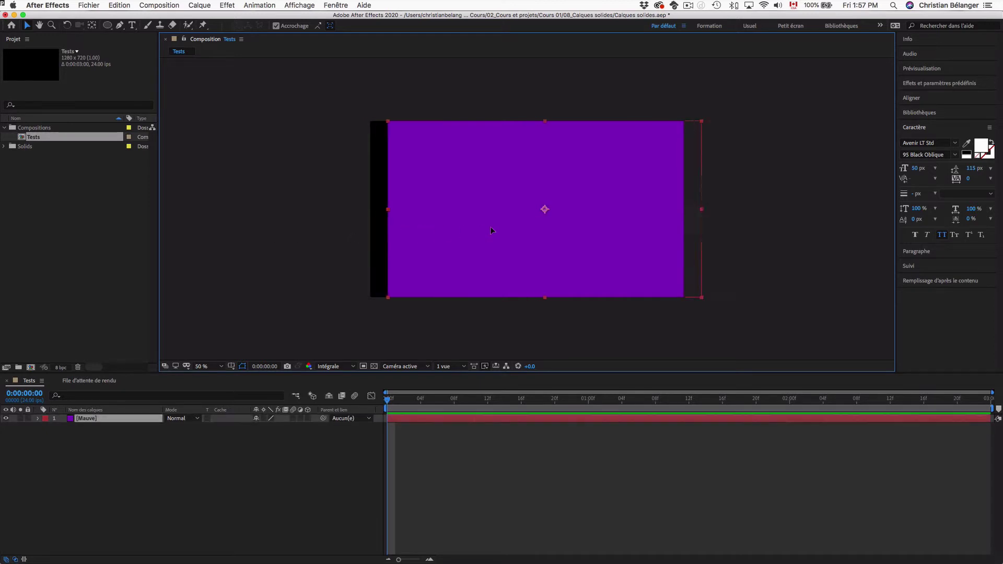
click(318, 232)
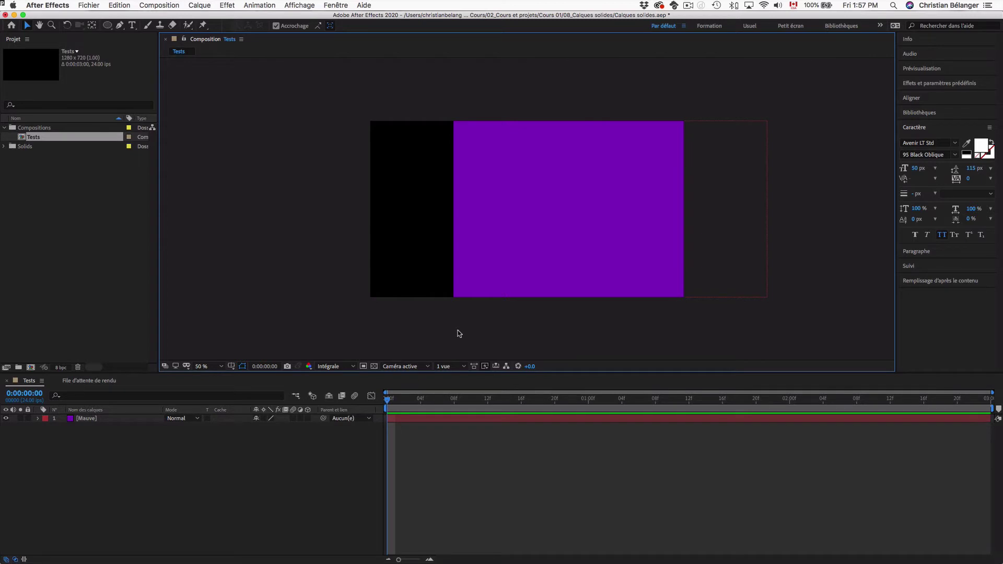
key(super+Tab)
key(super+Tab)
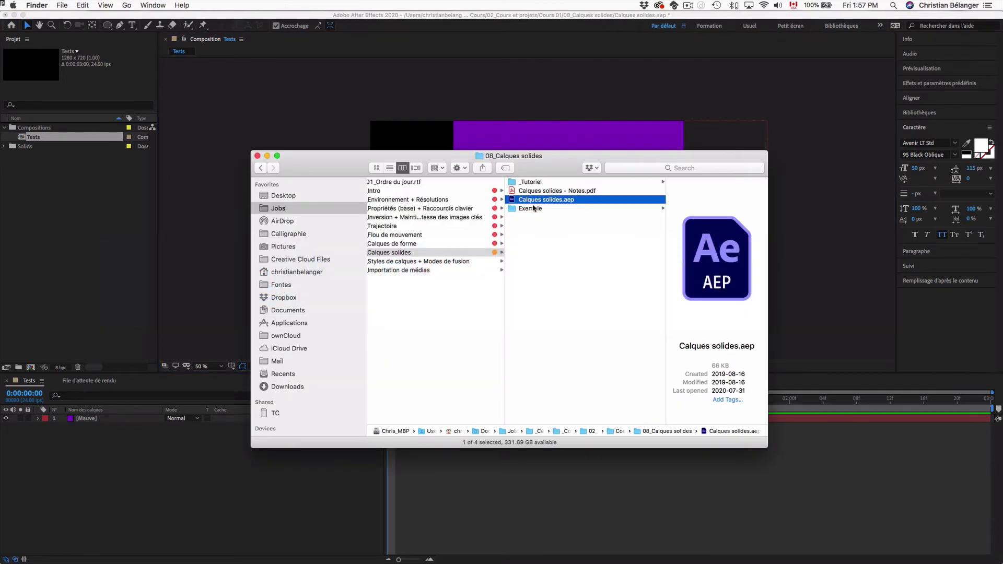
Open Exemple.aep from the Exemple folder, answering the save prompt for Calques solides
click(533, 208)
click(664, 182)
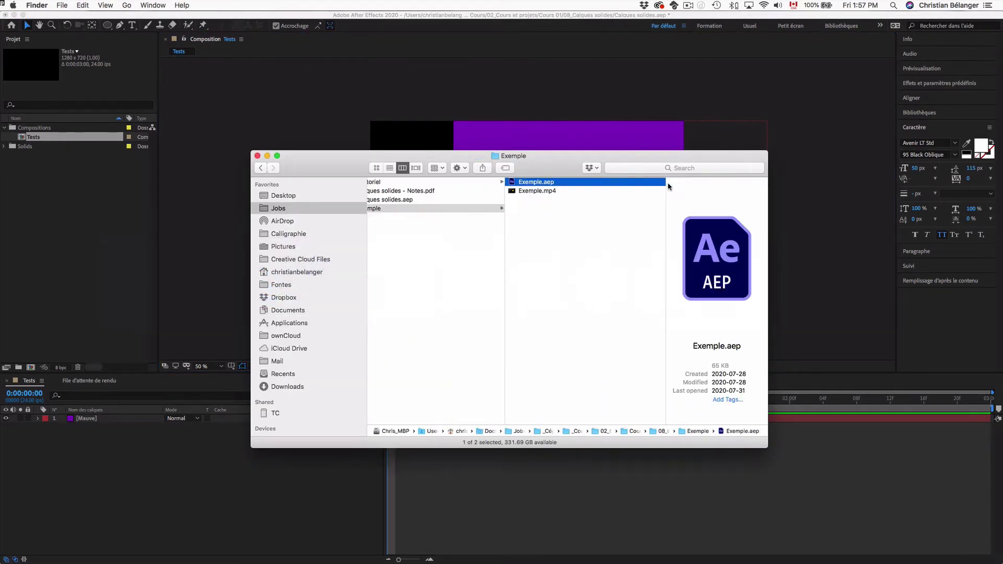
key(super+o)
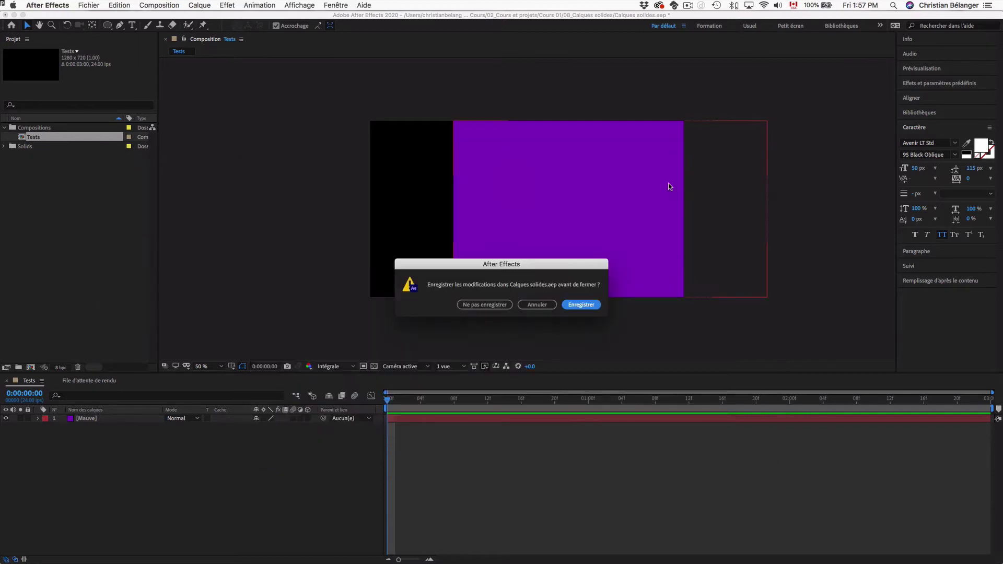
click(496, 305)
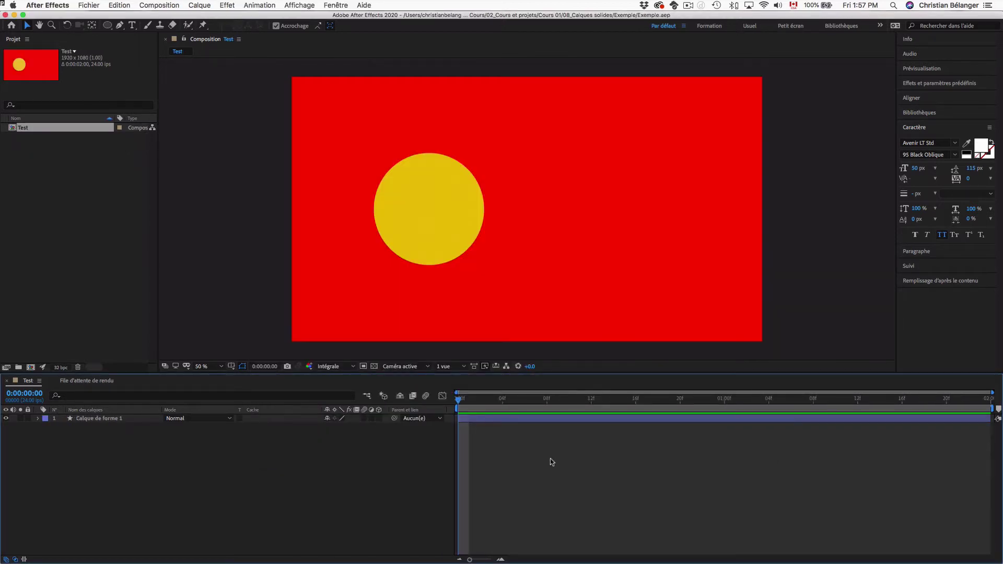
Preview the yellow circle animation and review the composition settings without changing them
key(space)
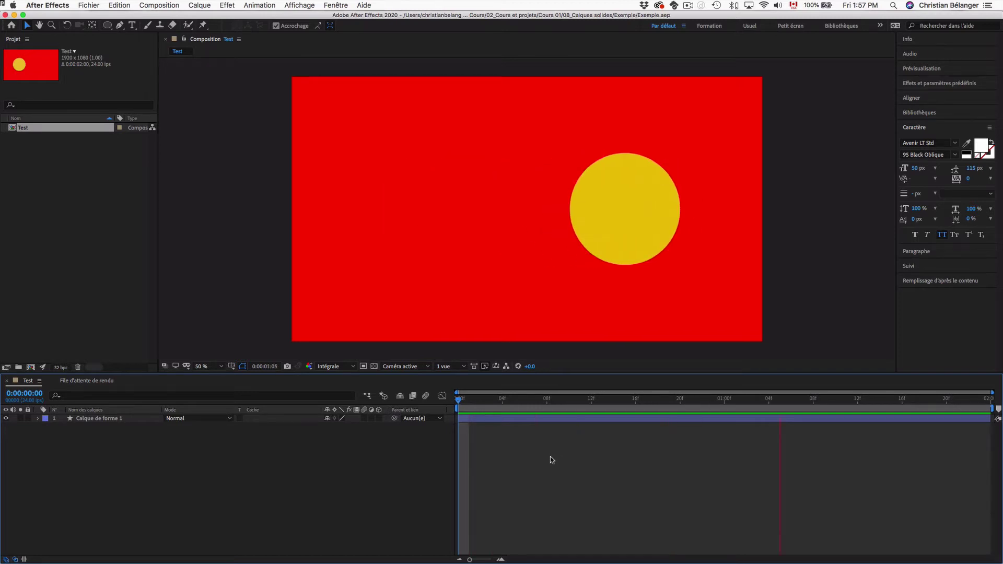
key(space)
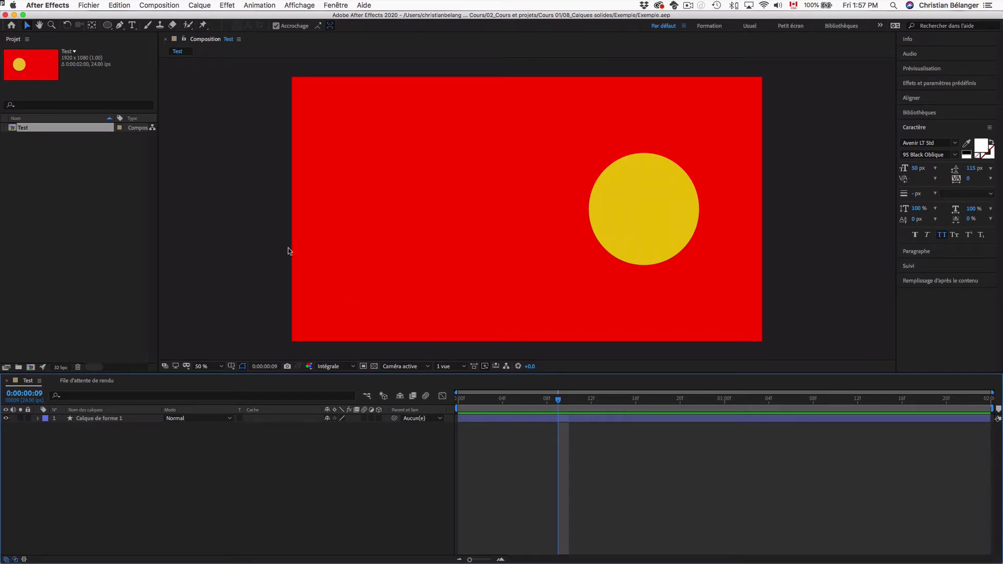
drag(240, 199, 399, 234)
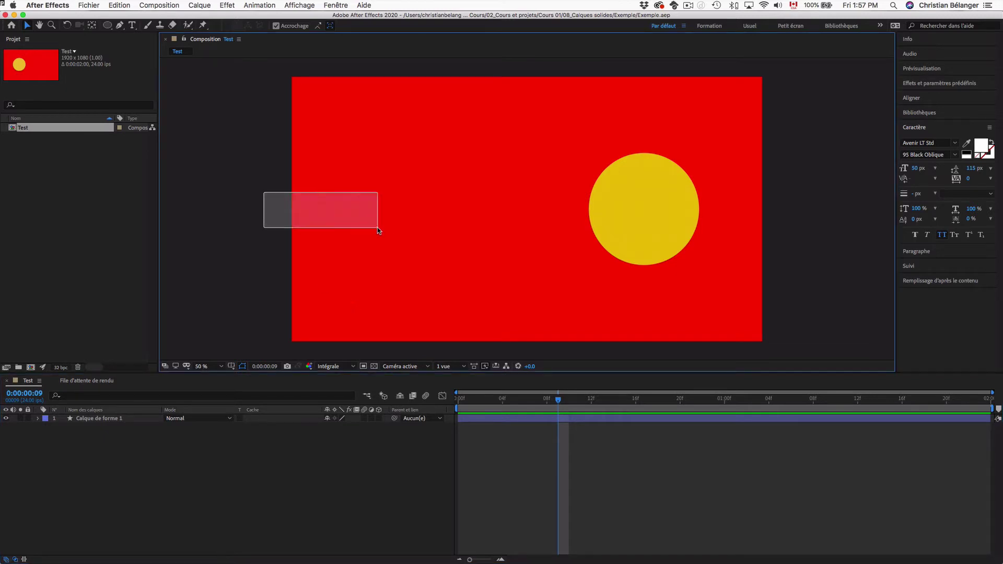
drag(281, 209, 377, 227)
drag(388, 191, 384, 214)
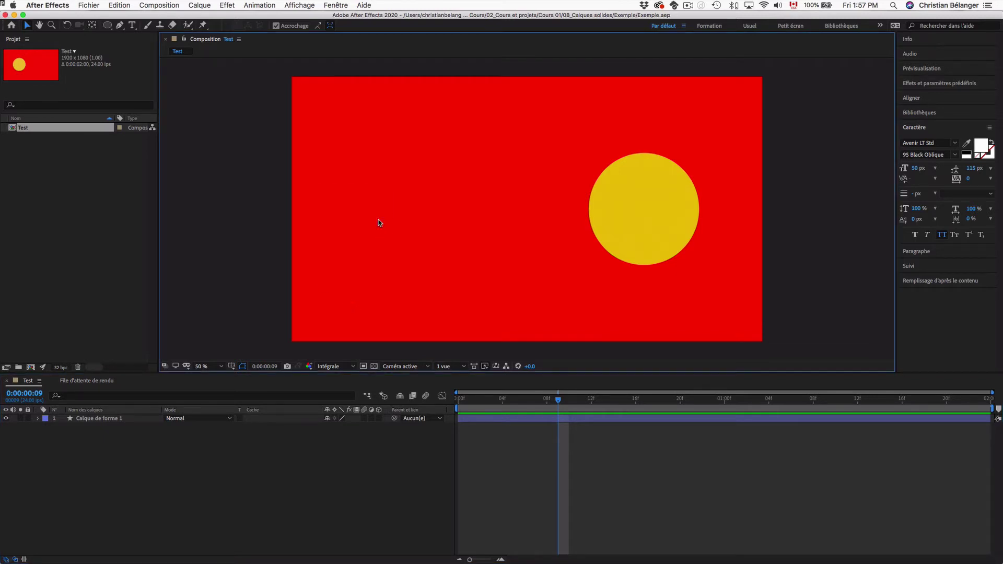
key(super+k)
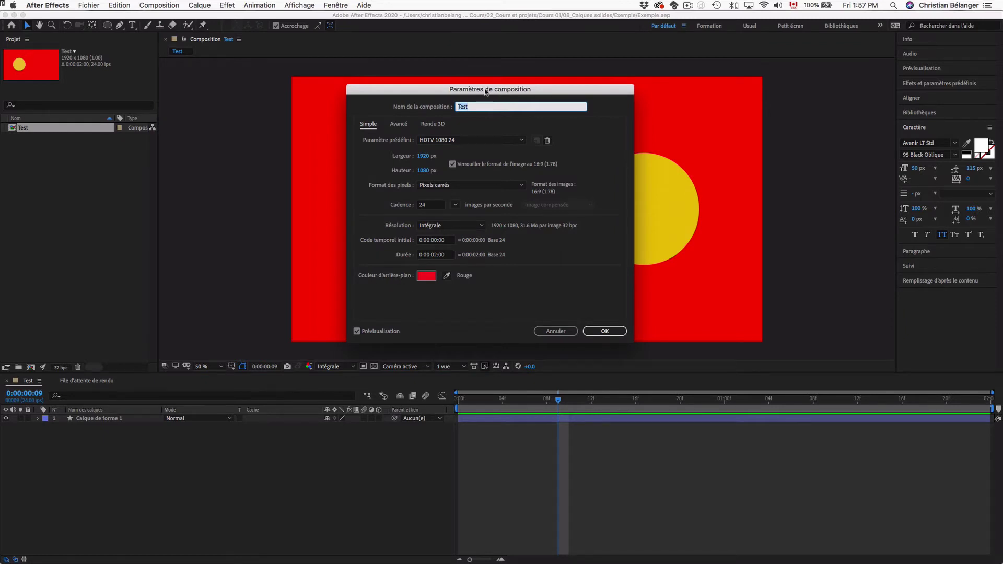
click(556, 330)
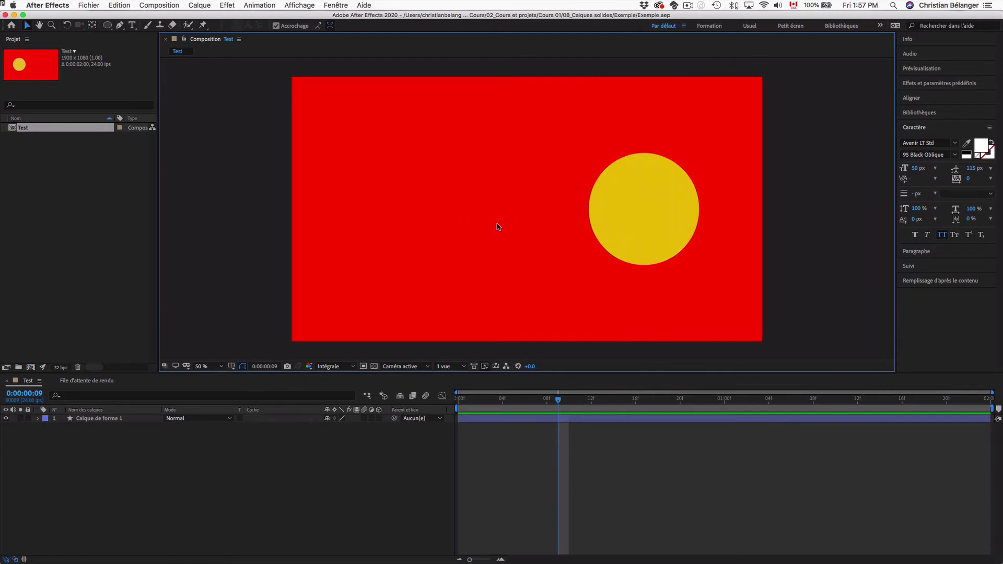
key(super+Tab)
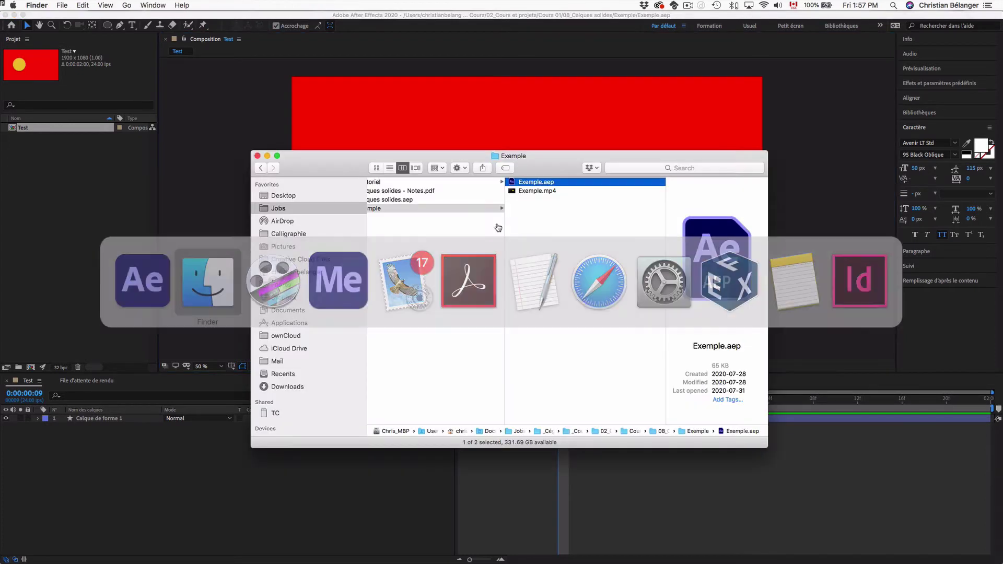
Play Exemple.mp4 in QuickTime Player, quit it, and go back to After Effects
click(537, 193)
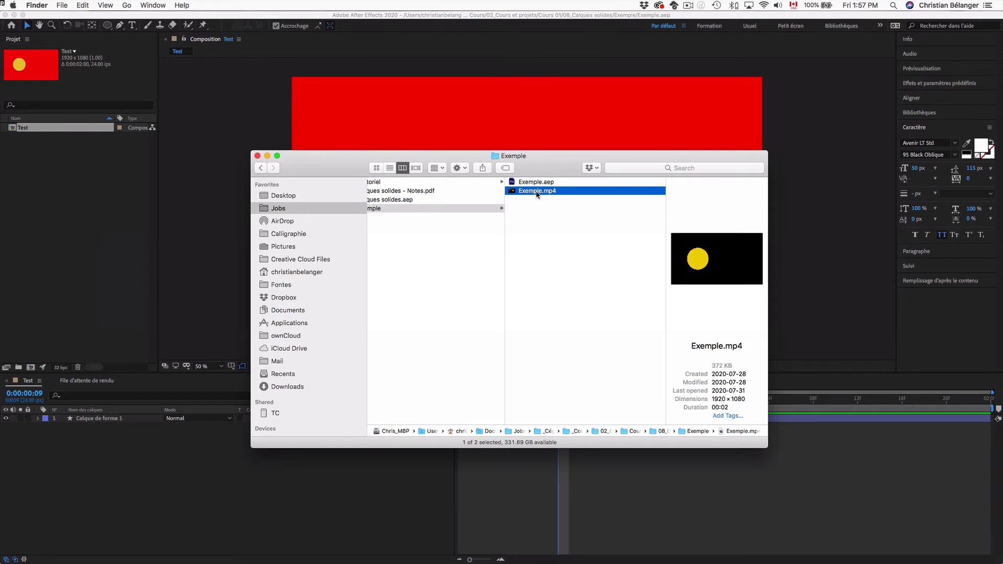
double_click(536, 192)
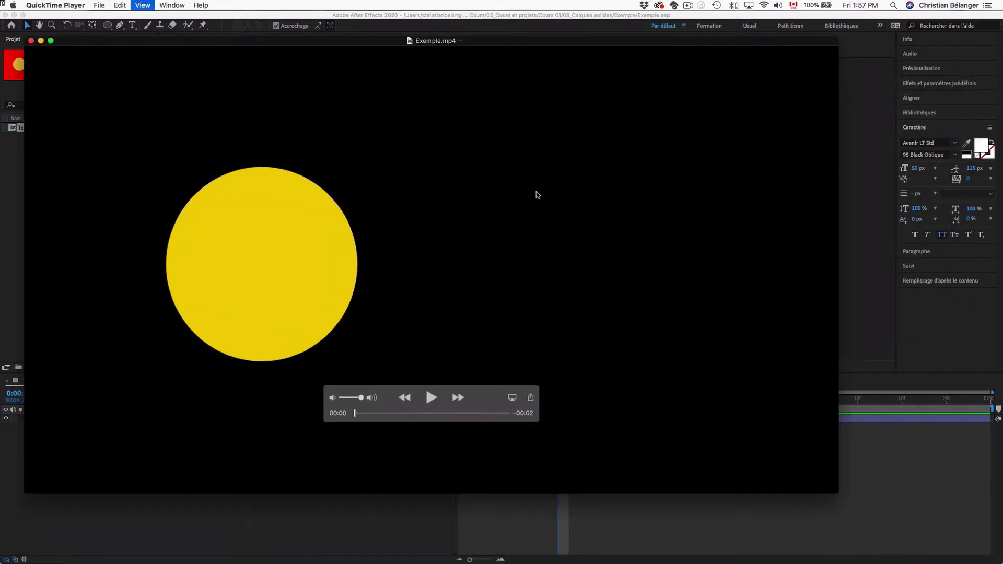
key(space)
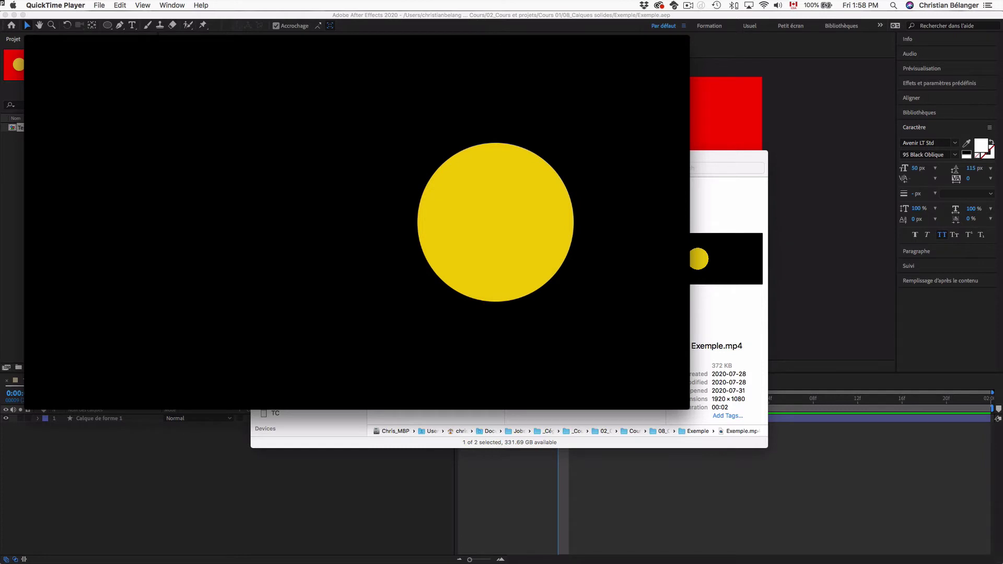
mouse_move(527, 196)
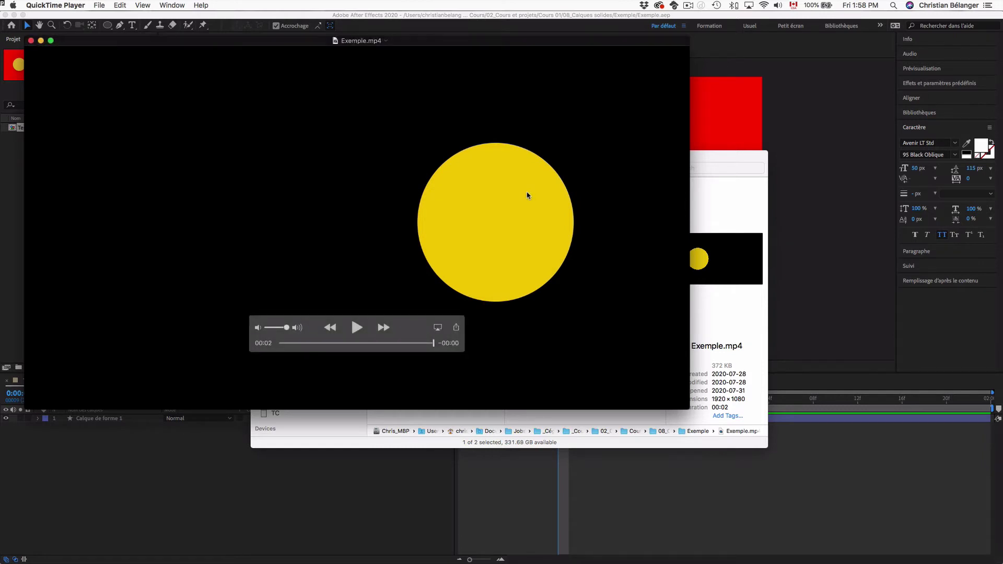
key(super+q)
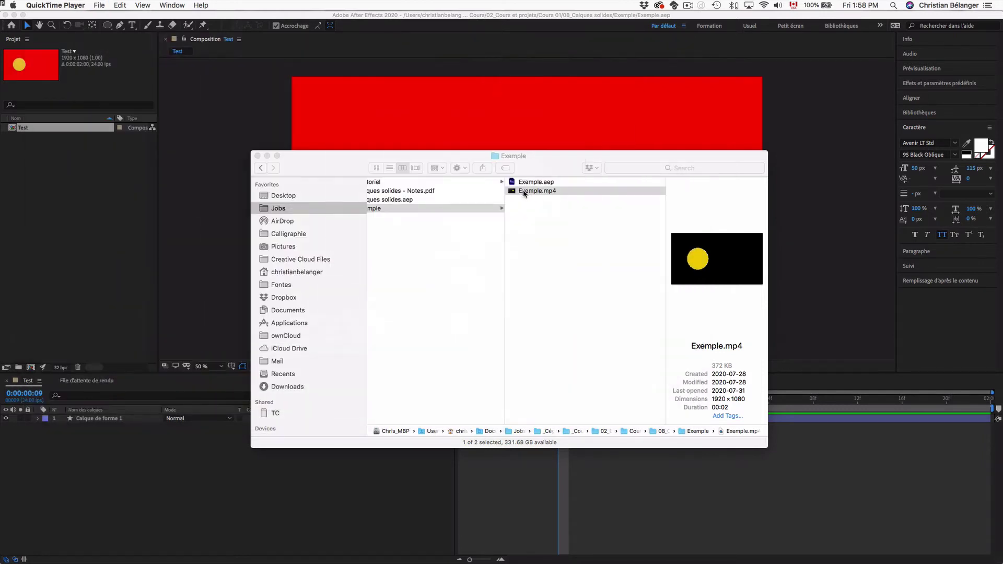
click(806, 219)
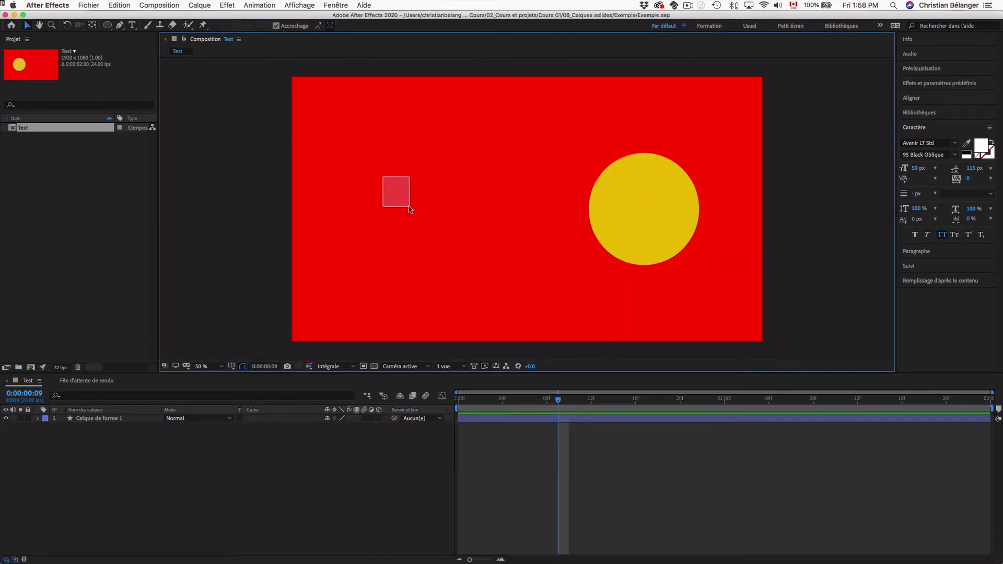
drag(409, 207, 414, 242)
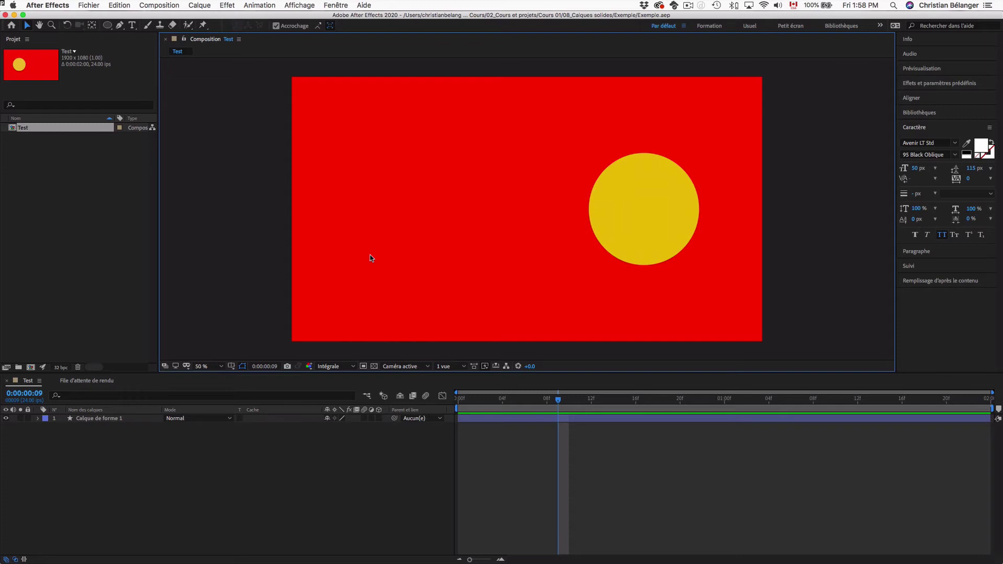
Create a composition-sized purple solid 'Fond mauve' and place it below Calque de forme 1
key(super+Tab)
key(super+y)
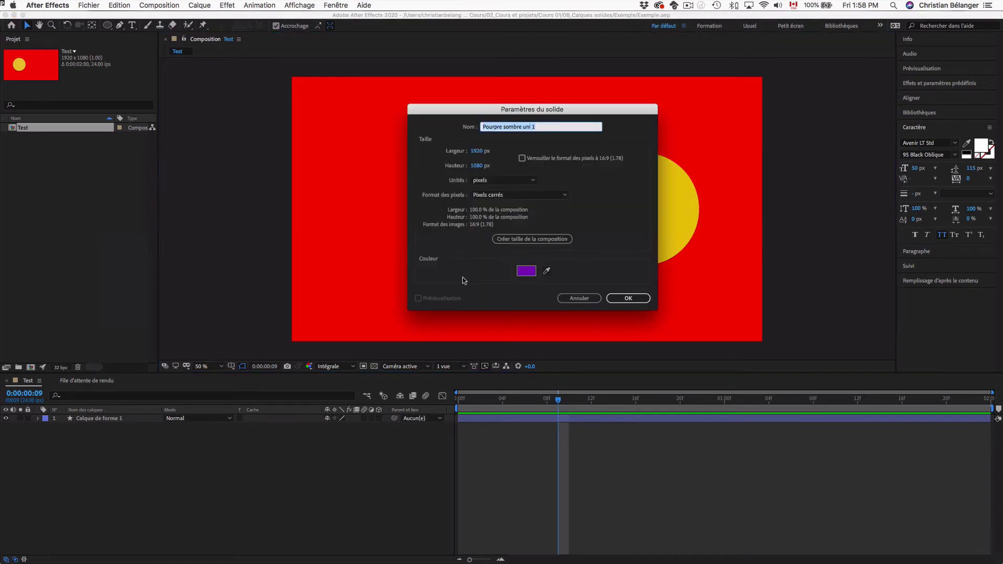
text(Mauve)
key(Home)
text(Fond)
key(Delete)
text(m)
click(545, 239)
key(Return)
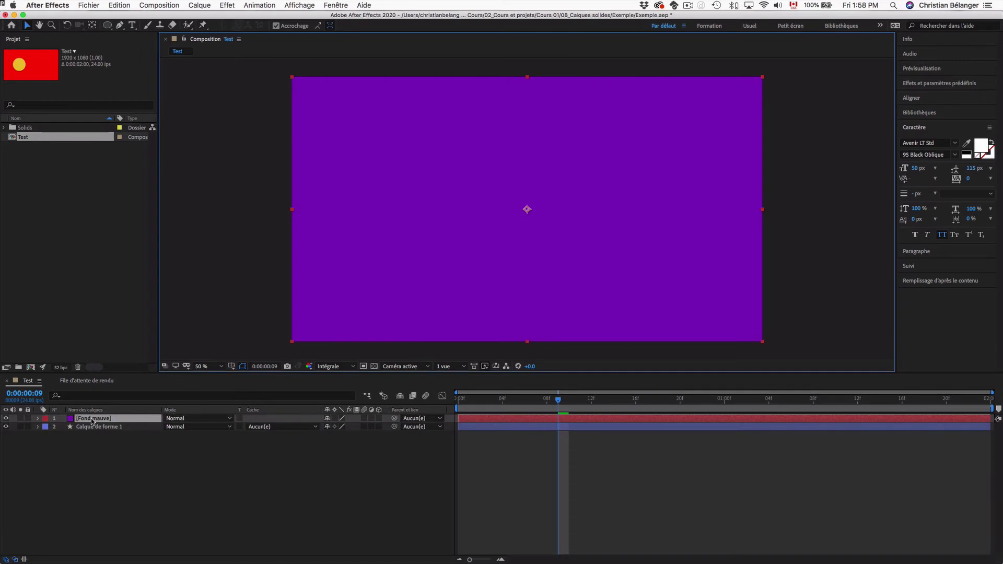
drag(92, 421, 97, 434)
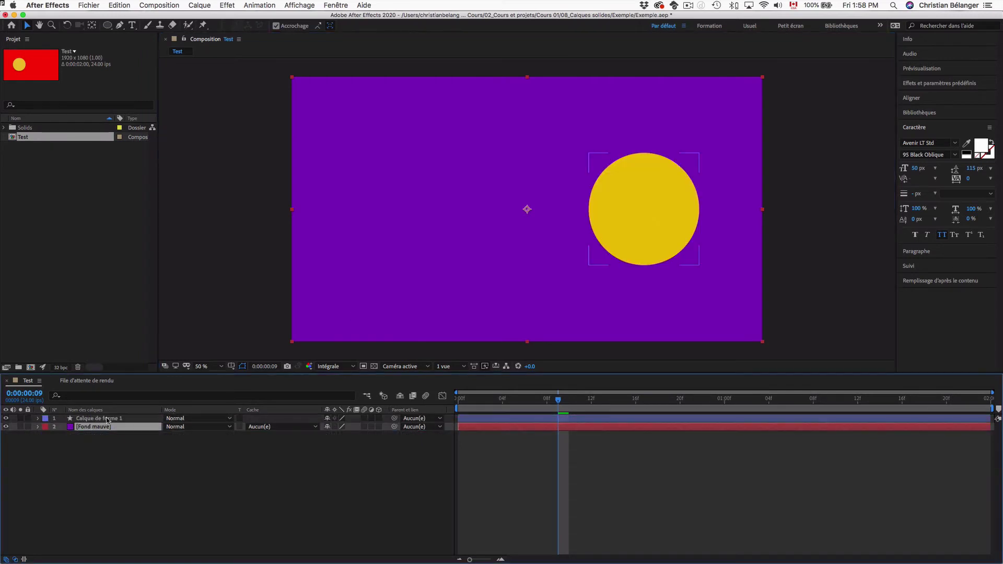
Rewind, reveal the circle's Position keyframes, preview the animation over purple, and begin Save As
click(158, 475)
key(Home)
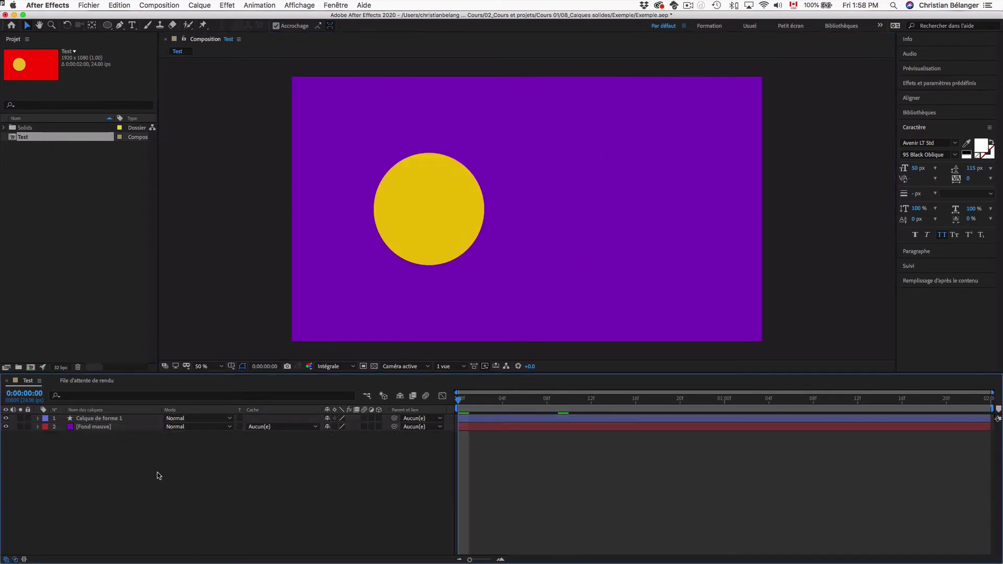
key(u)
key(space)
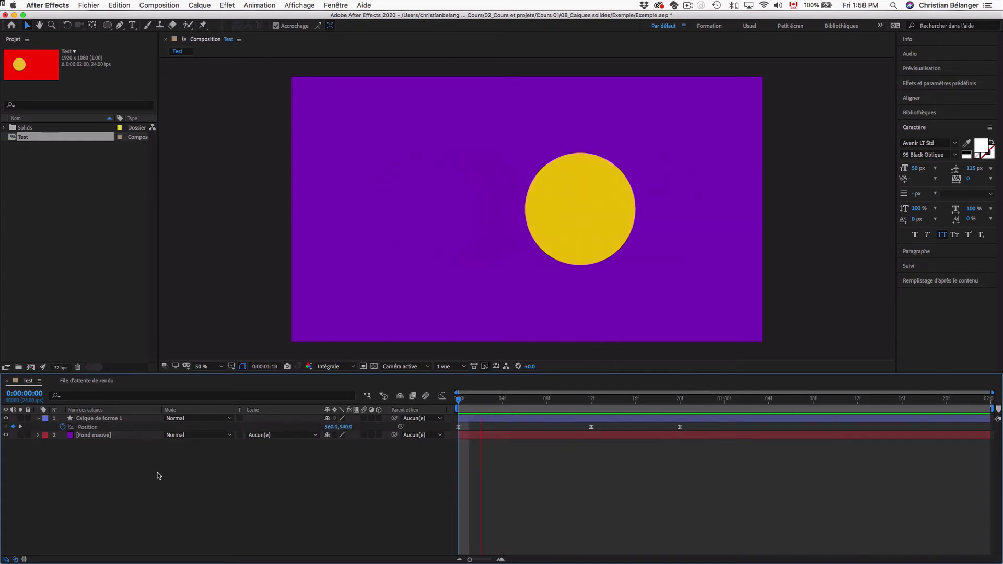
key(space)
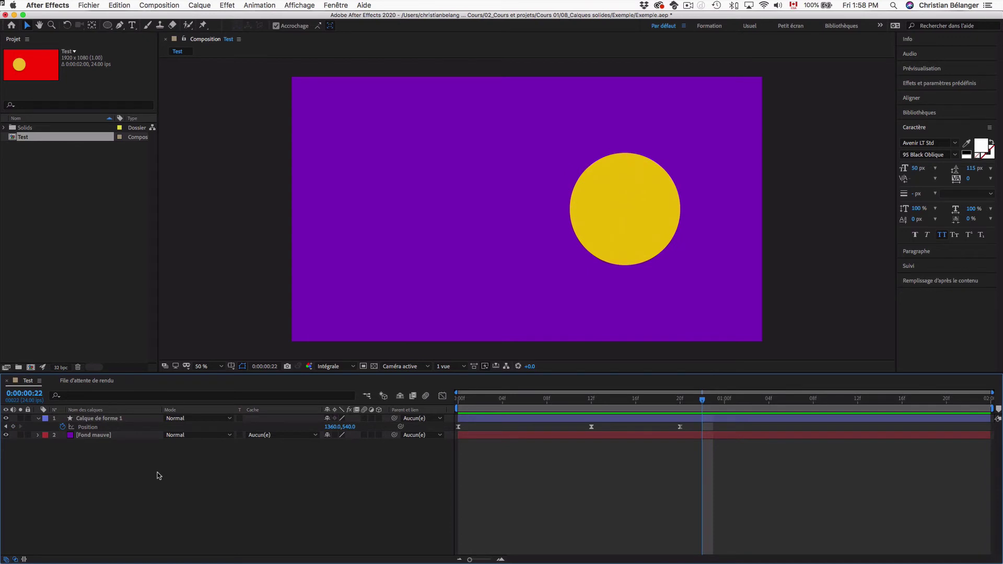
key(super+shift+s)
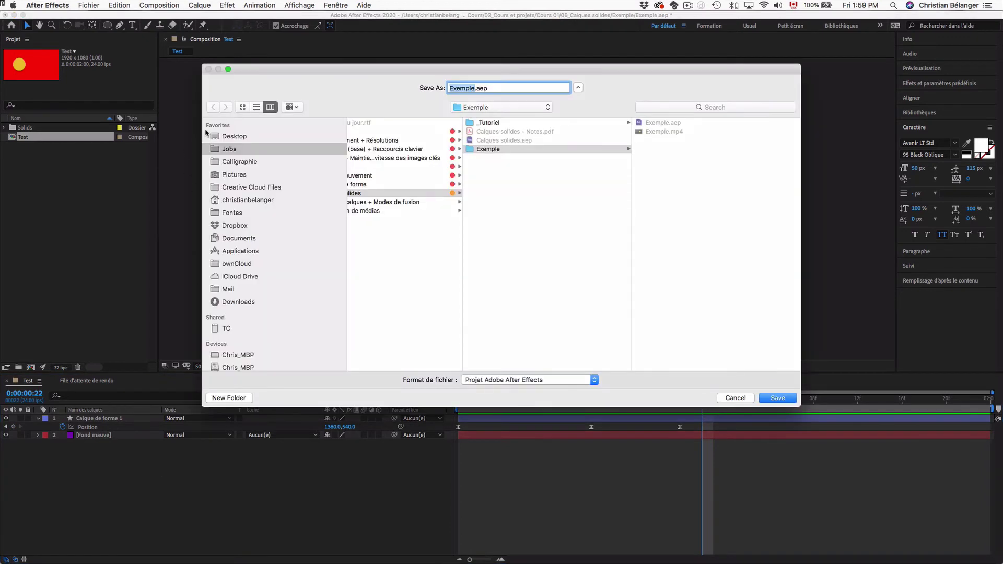
Save the project as Test.aep in the Tests folder on the Desktop
click(233, 136)
click(379, 230)
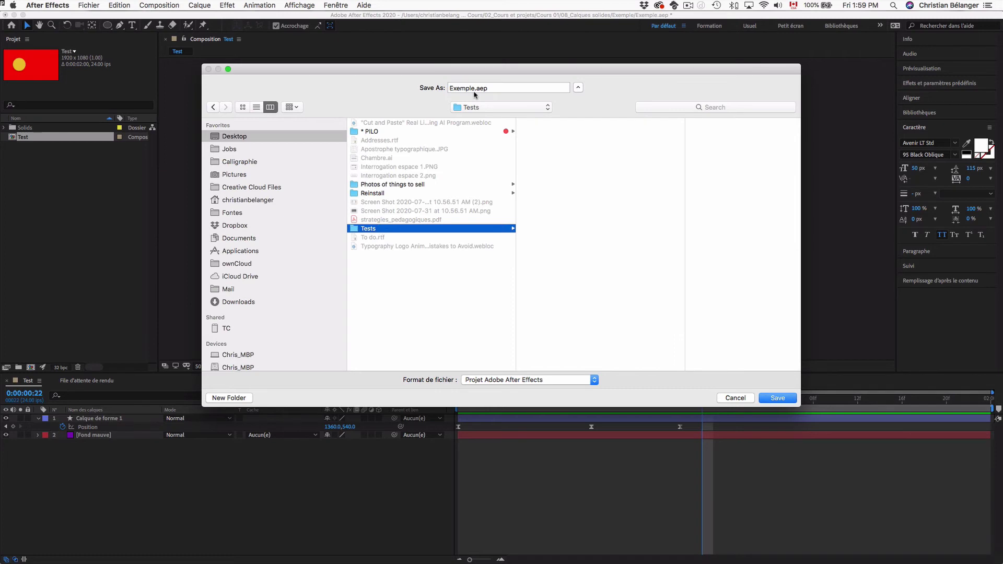
double_click(474, 88)
text(Test)
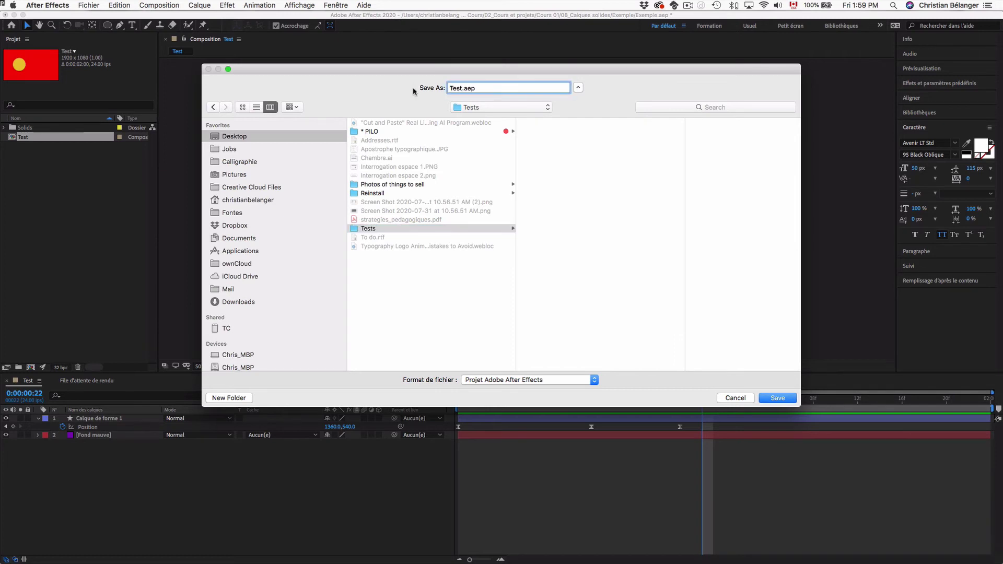
key(Return)
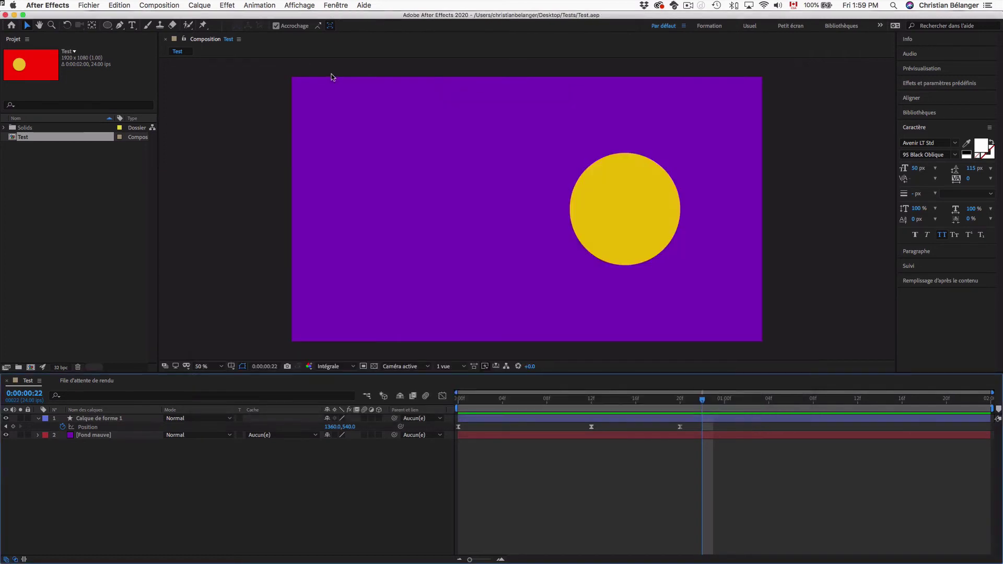
click(89, 4)
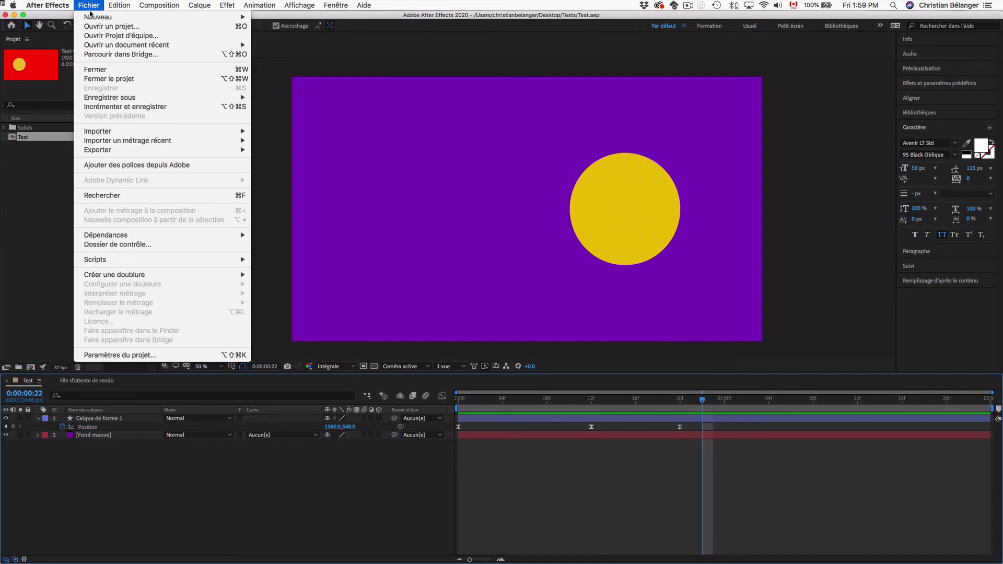
Queue the Test composition in Media Encoder and render Test.mp4 into Desktop/Tests
mouse_move(104, 150)
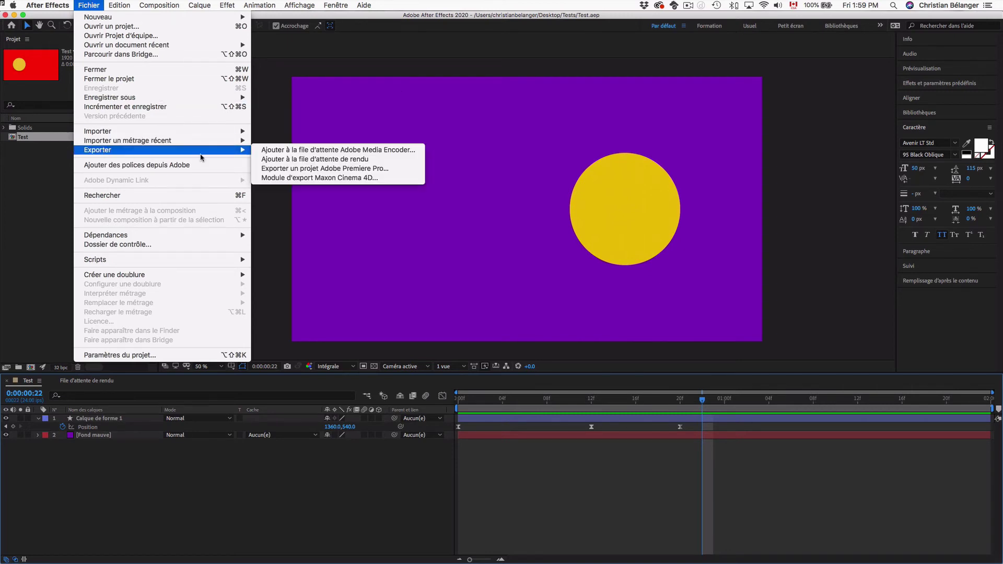
click(350, 150)
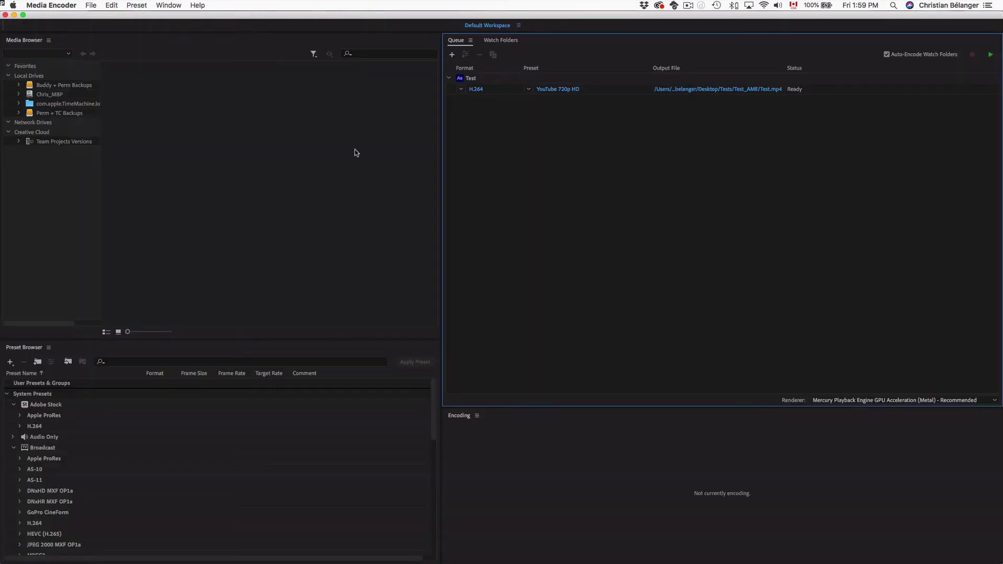
click(828, 89)
click(767, 90)
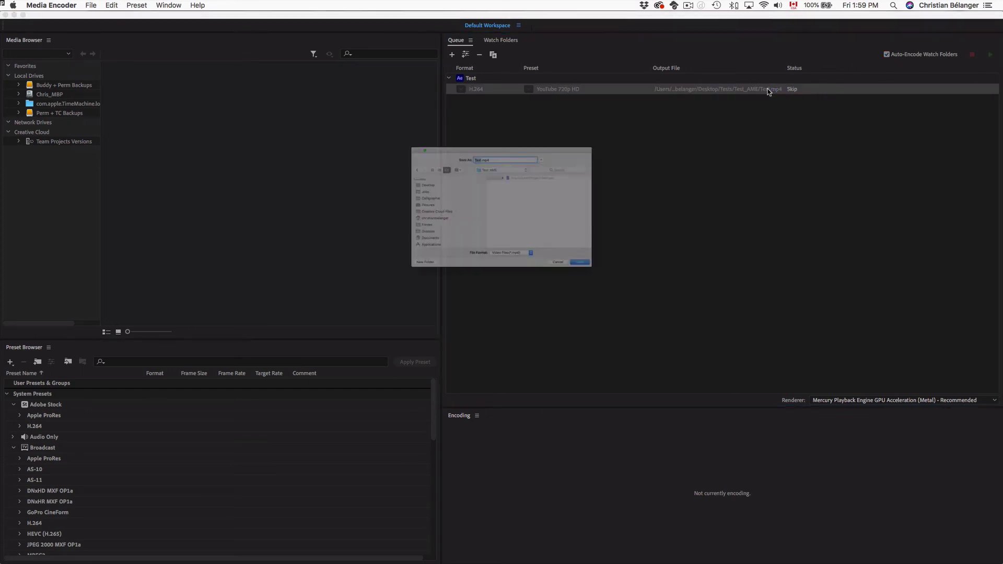
click(360, 166)
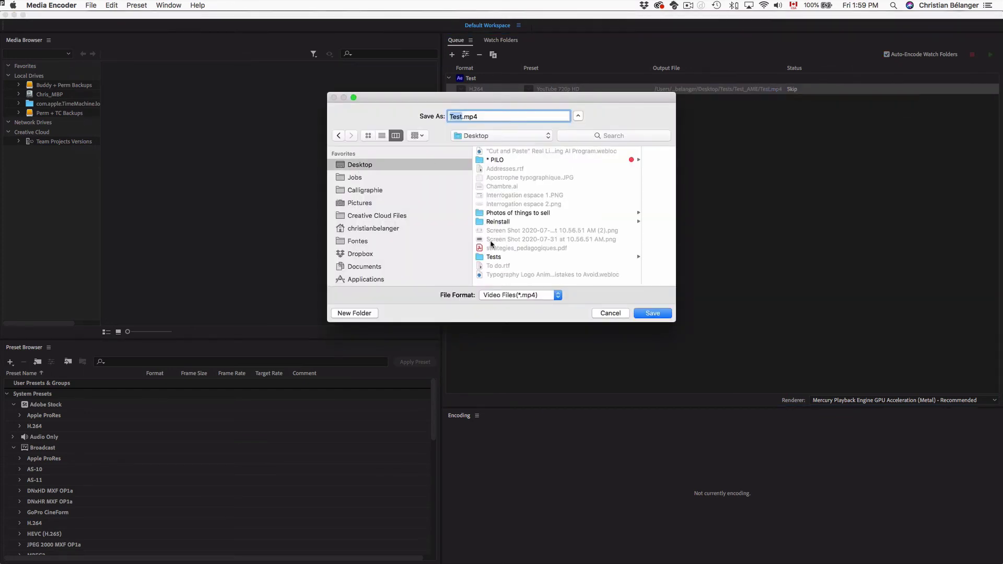
click(495, 257)
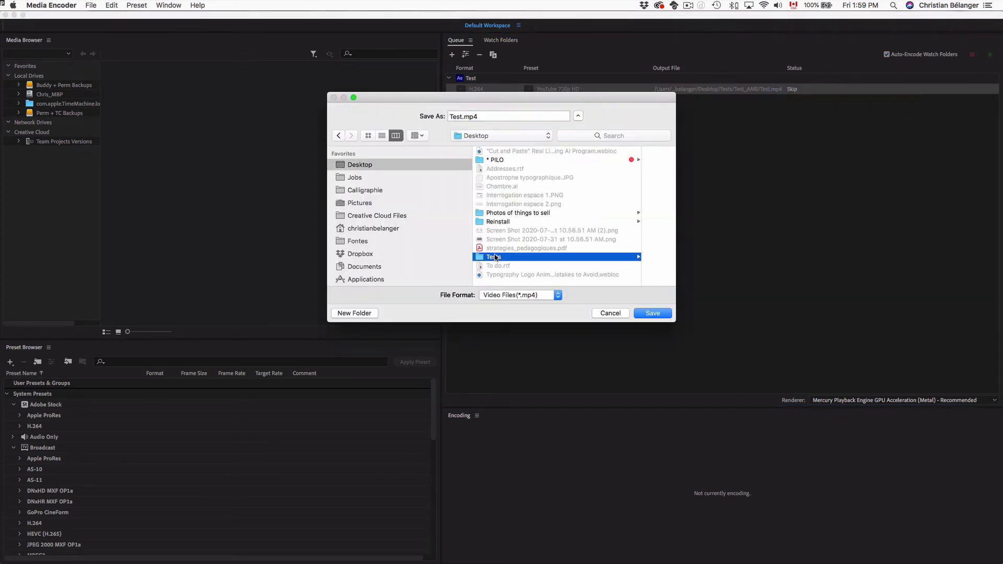
click(652, 314)
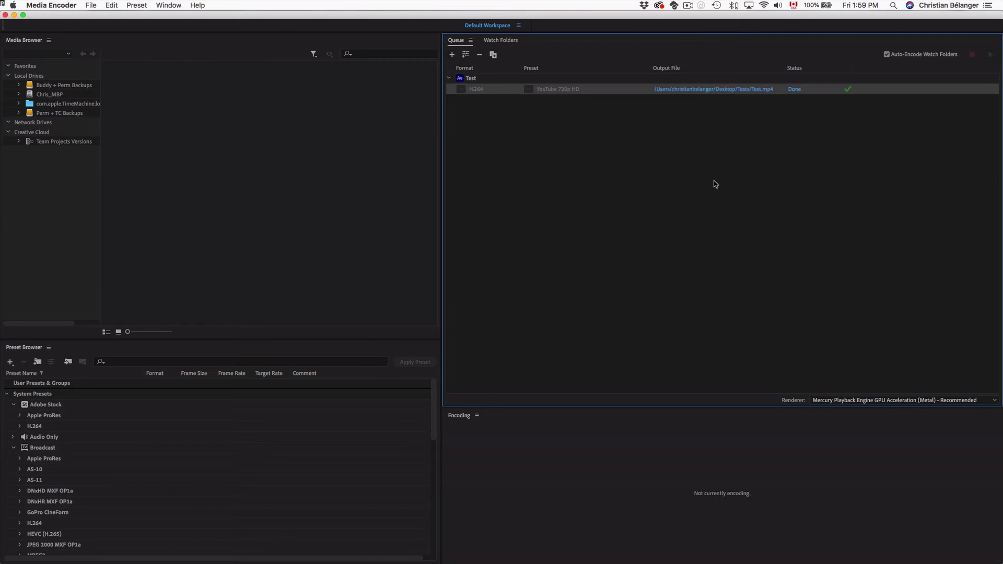
Open Test.mp4 from the Tests folder, play and pause it, then close the player
key(super+Tab)
key(super+Tab)
key(super+Tab)
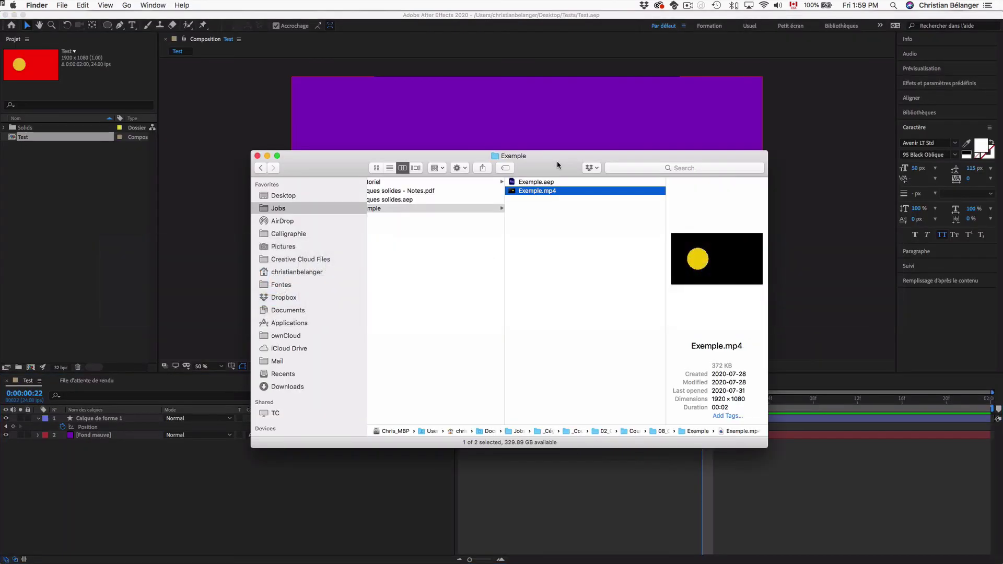
super+click(284, 196)
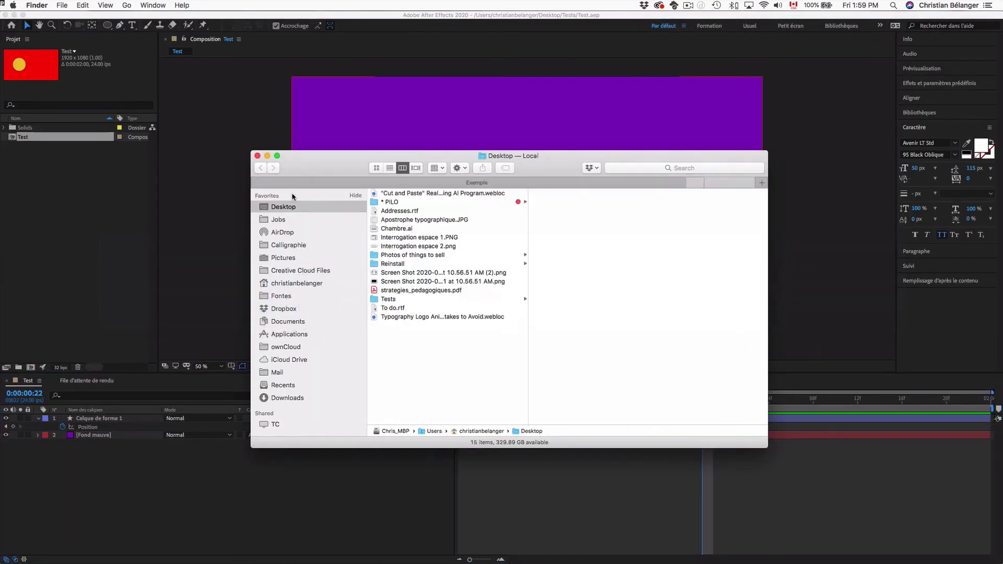
click(390, 299)
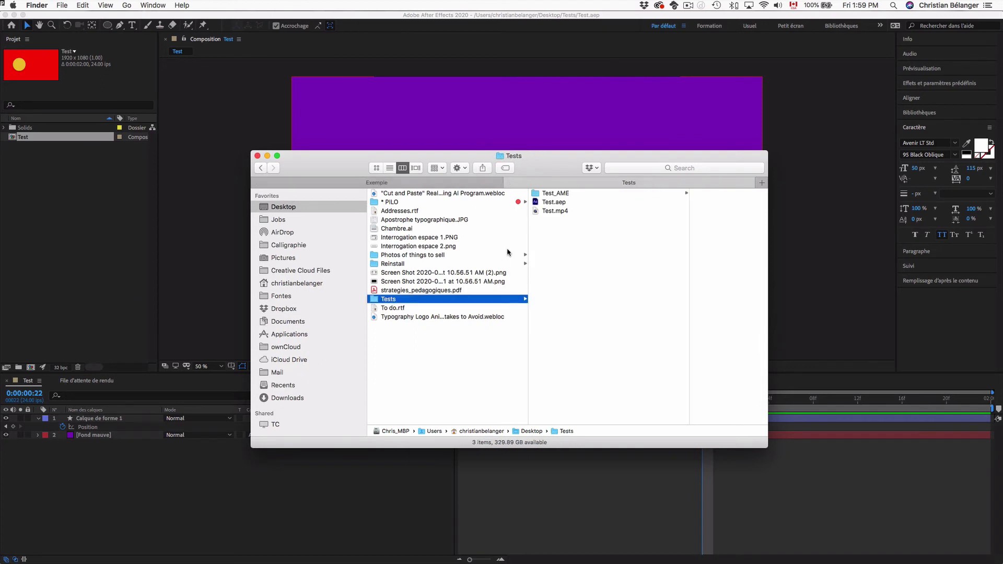
double_click(556, 212)
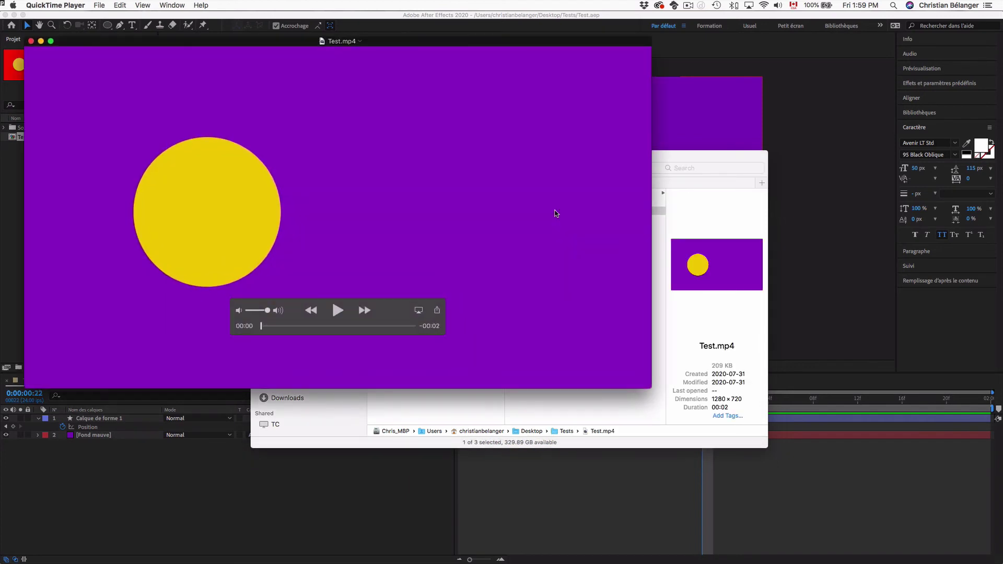
key(space)
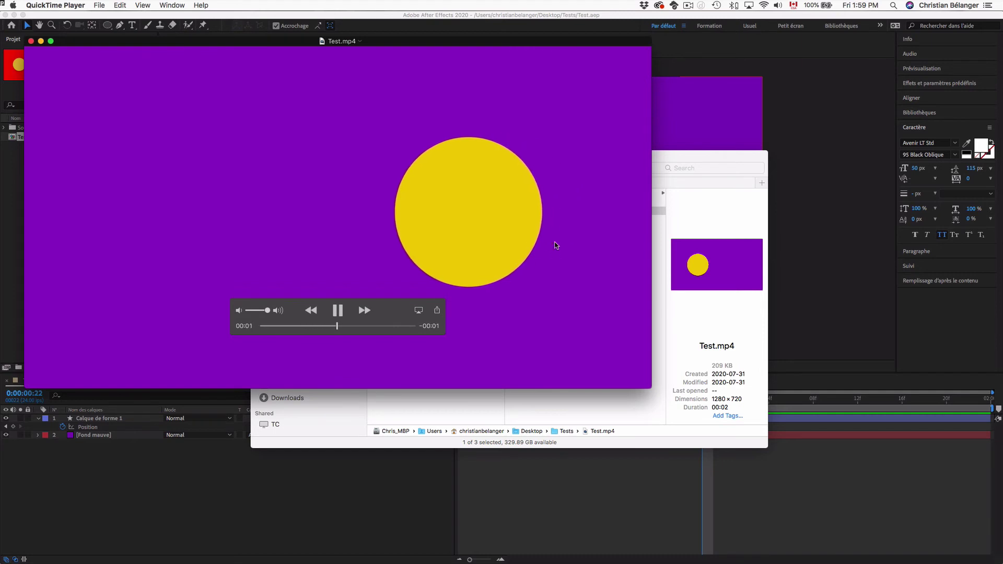
key(space)
key(super+w)
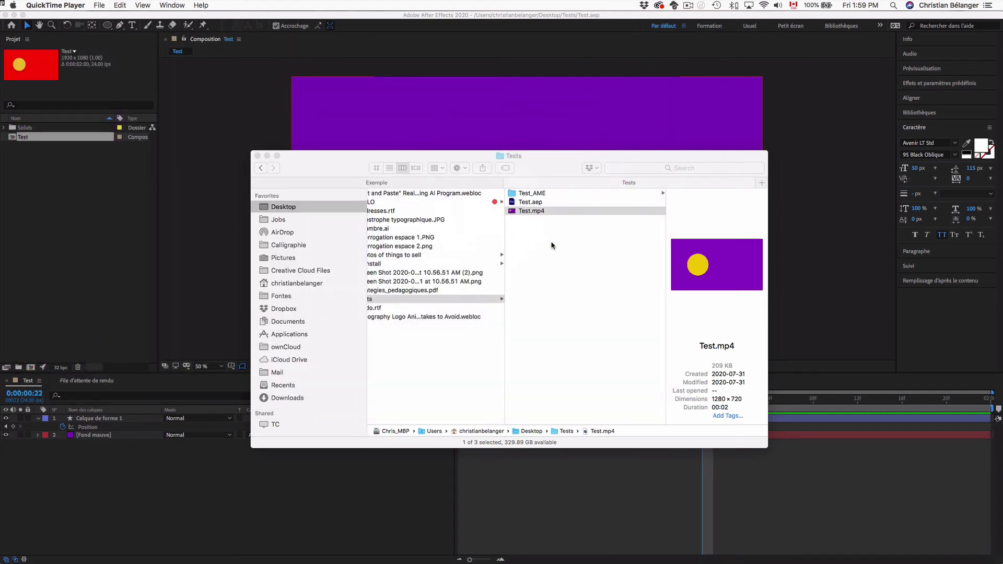
Bring After Effects forward to the Test composition of Test.aep with the circle over purple
click(522, 503)
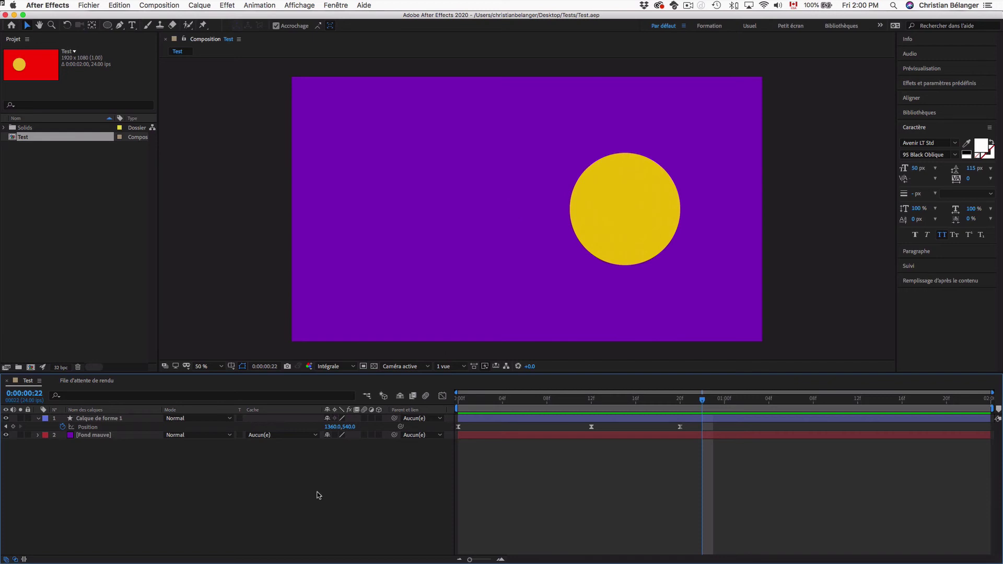
click(98, 436)
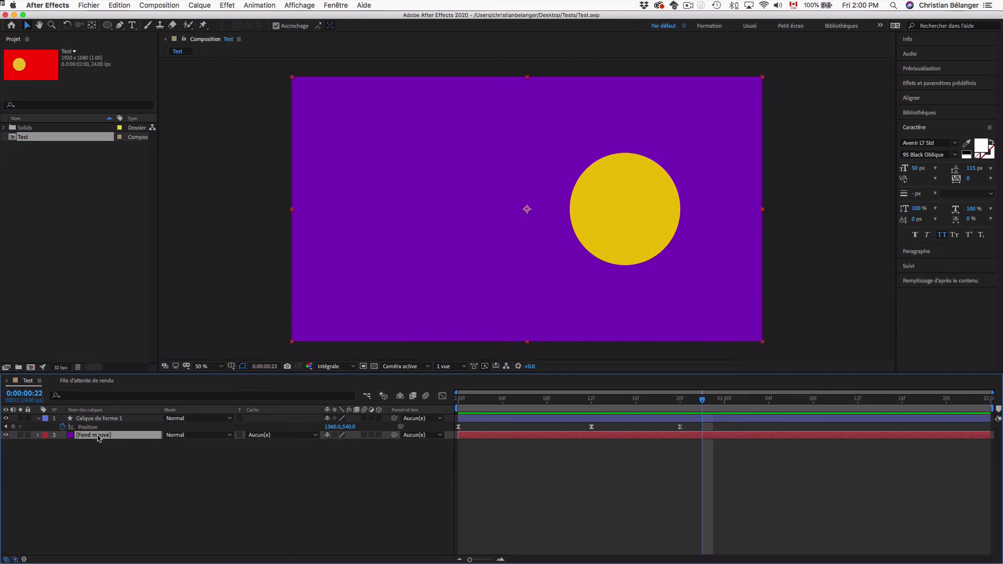
key(q)
drag(365, 183, 504, 290)
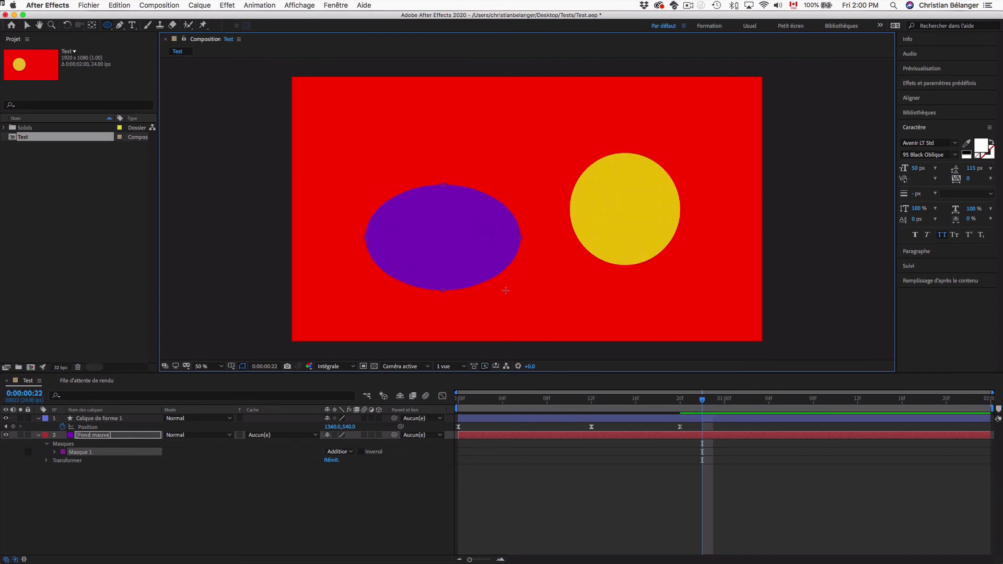
key(Delete)
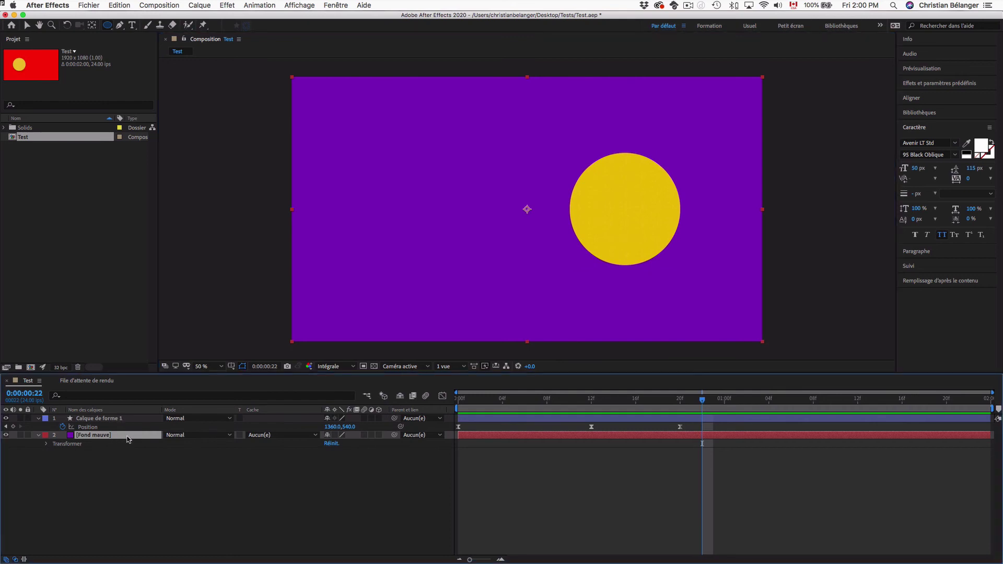
Draw a tall rectangle mask on the left of the frame with the Rectangle tool
drag(109, 26, 125, 36)
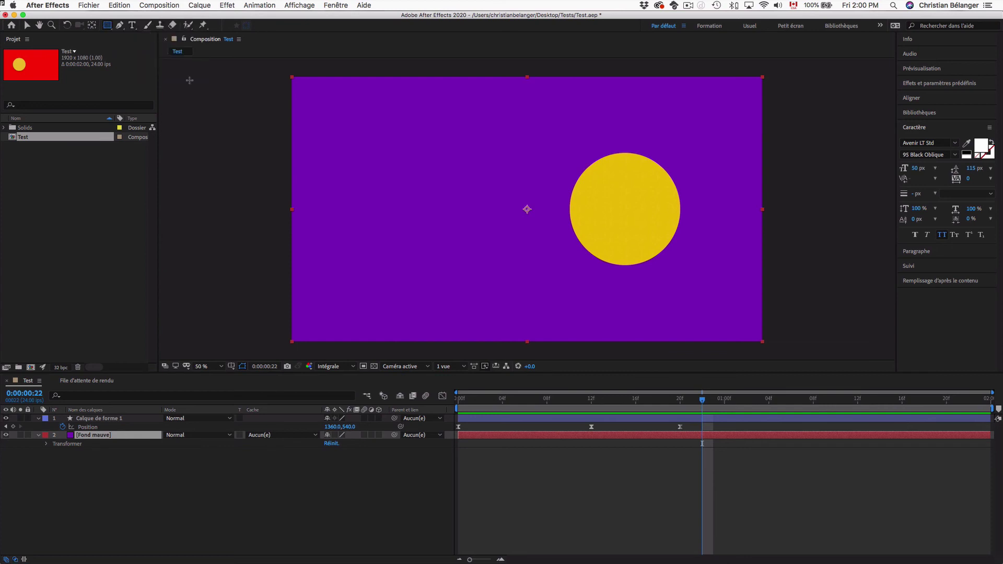
click(351, 122)
drag(352, 123, 489, 280)
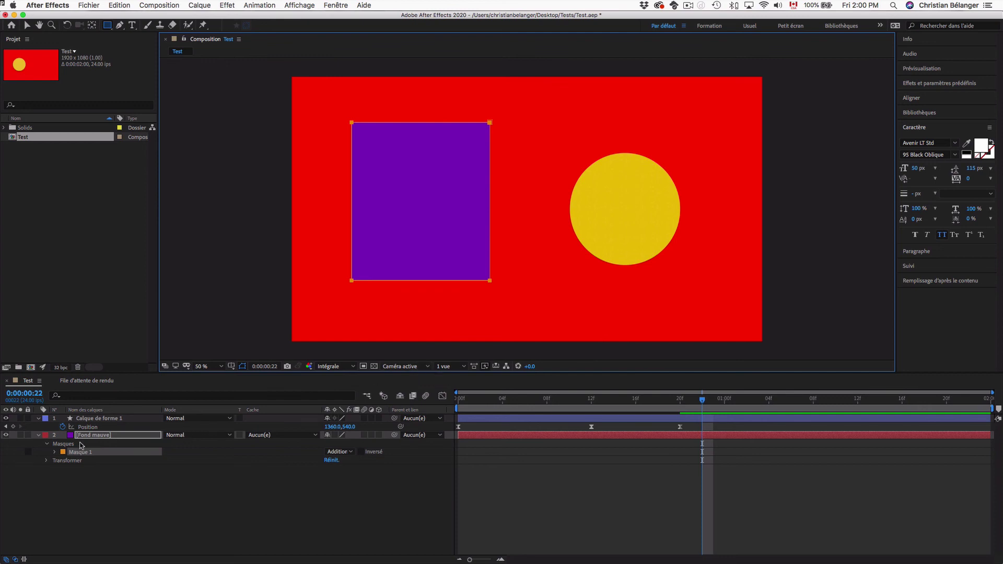
Expand Fond mauve's Masques group to show the properties of Masque 1
click(135, 437)
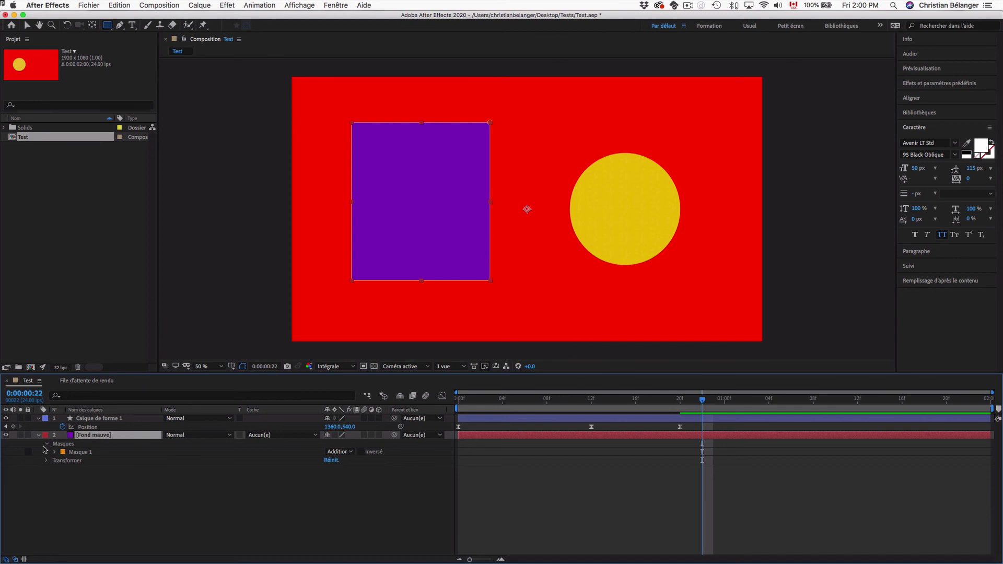
click(67, 445)
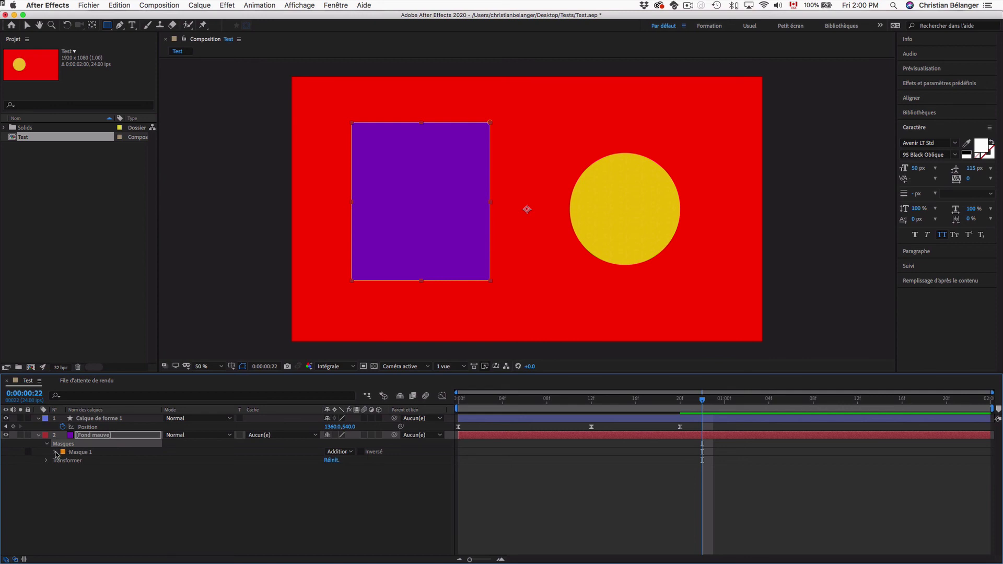
click(54, 451)
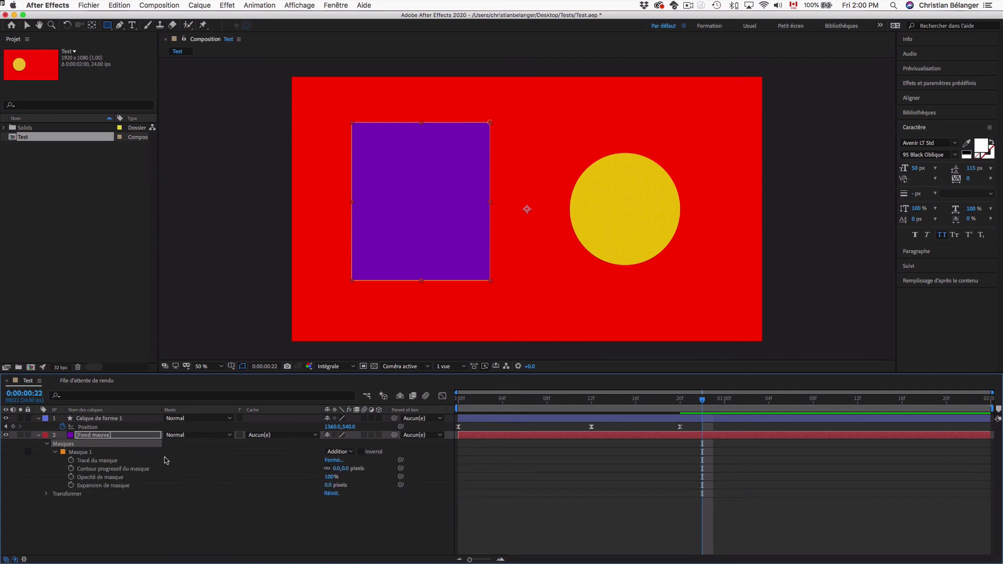
Scrub Masque 1's Contour progressif up to 240,240 pixels
click(347, 469)
drag(349, 468, 357, 468)
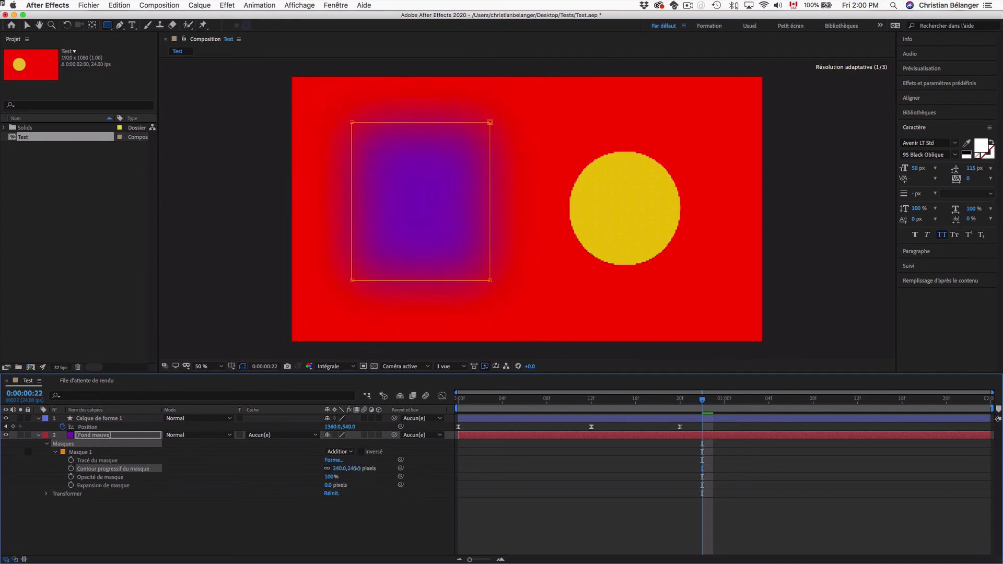
drag(330, 476, 347, 477)
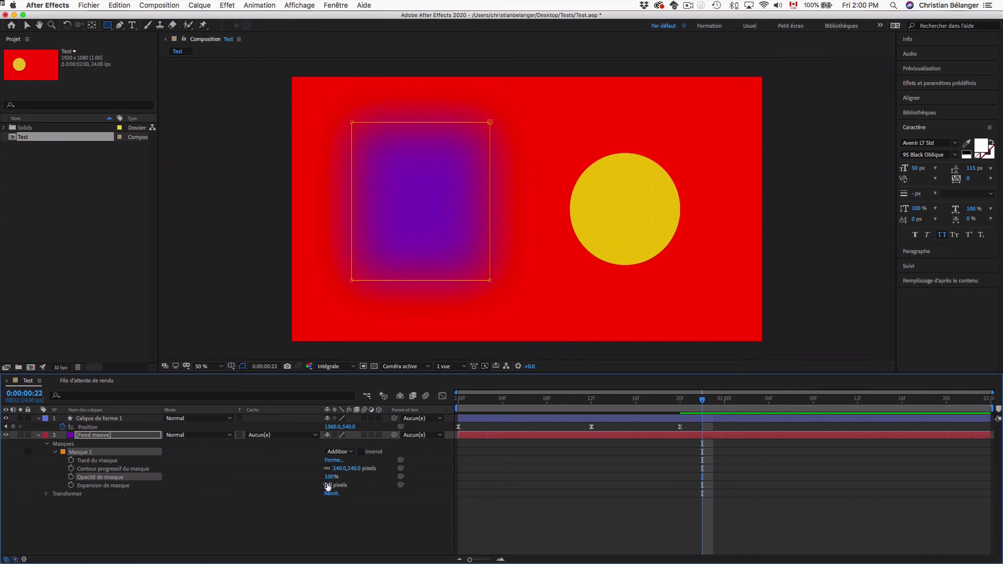
Set Masque 1's Expansion de masque to 150 pixels
mouse_move(328, 486)
mouse_down()
mouse_move(347, 485)
mouse_move(332, 485)
mouse_up()
click(293, 518)
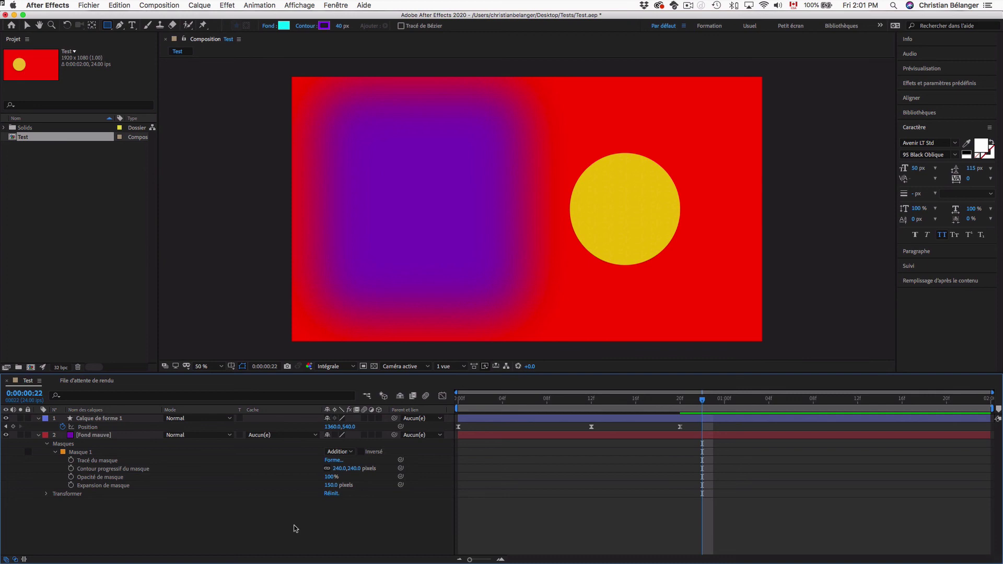
key(super+Tab)
key(super+Tab)
key(super+Tab)
key(super+Tab)
key(super+Tab)
key(super+Tab)
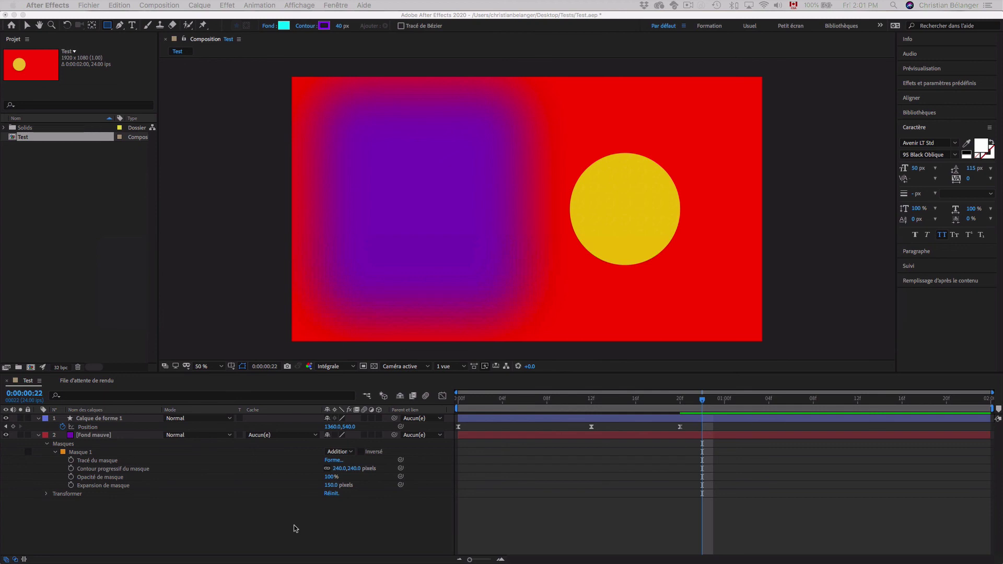
click(295, 529)
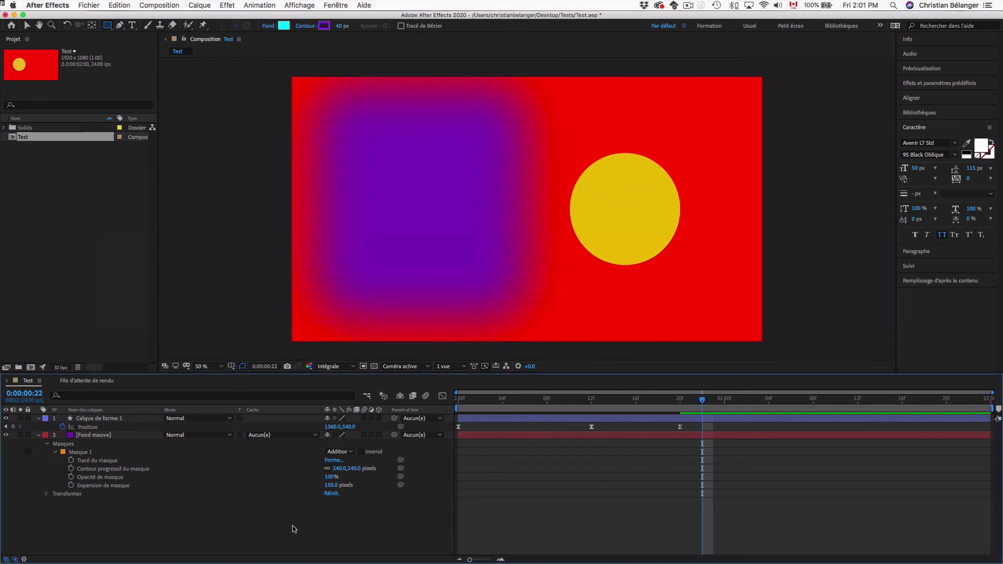